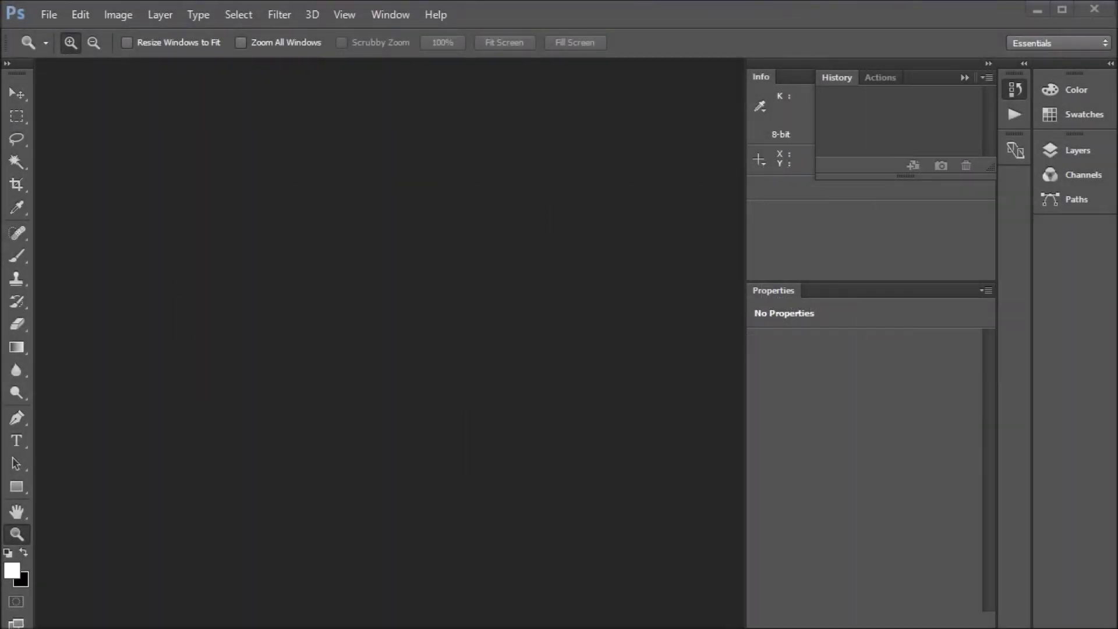
- Open the fur-hood portrait JPG (418287505_…_n.jpg) by dropping it into the empty Photoshop workspace
left_click_drag(294, 394, 305, 381)
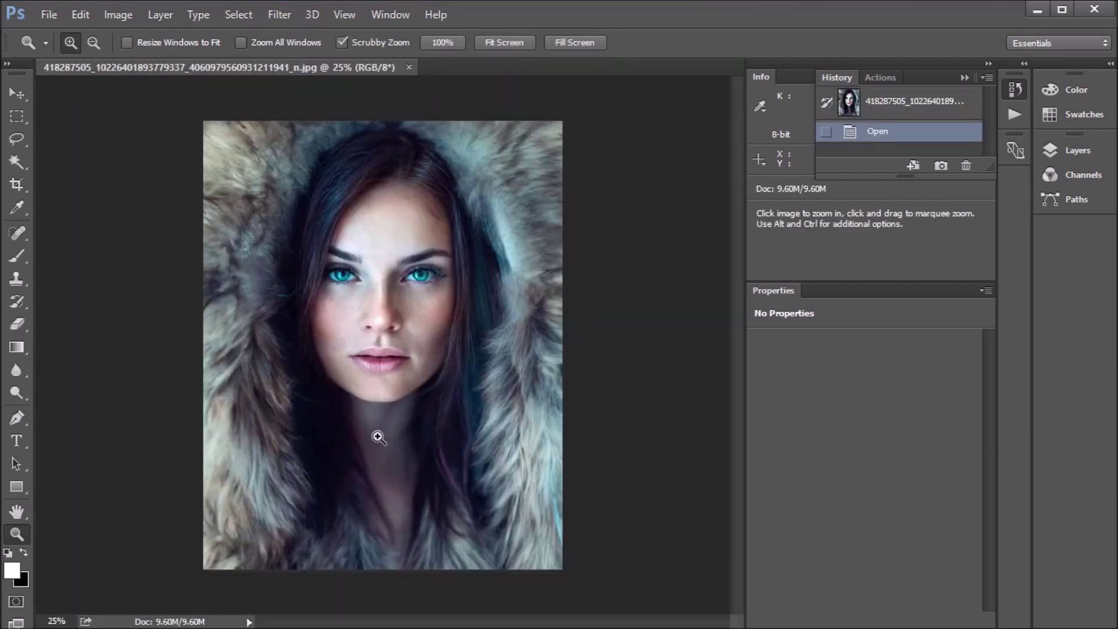
- Crop the portrait to a 1:1 square drawn with a Fixed Ratio marquee
left_click(117, 16)
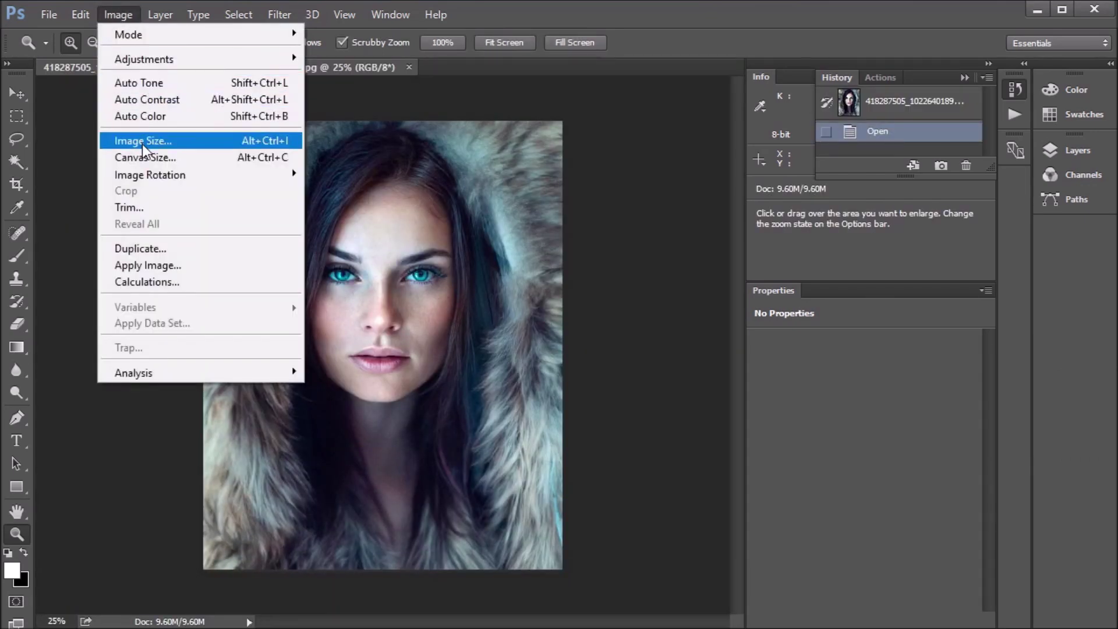
left_click(16, 116)
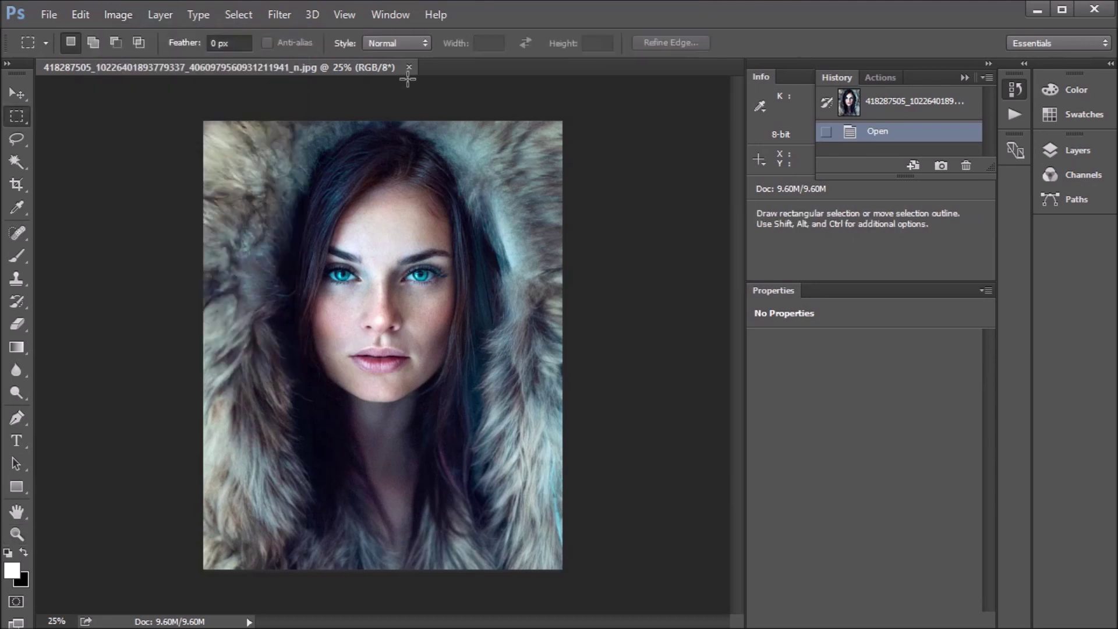
left_click(400, 46)
left_click(399, 67)
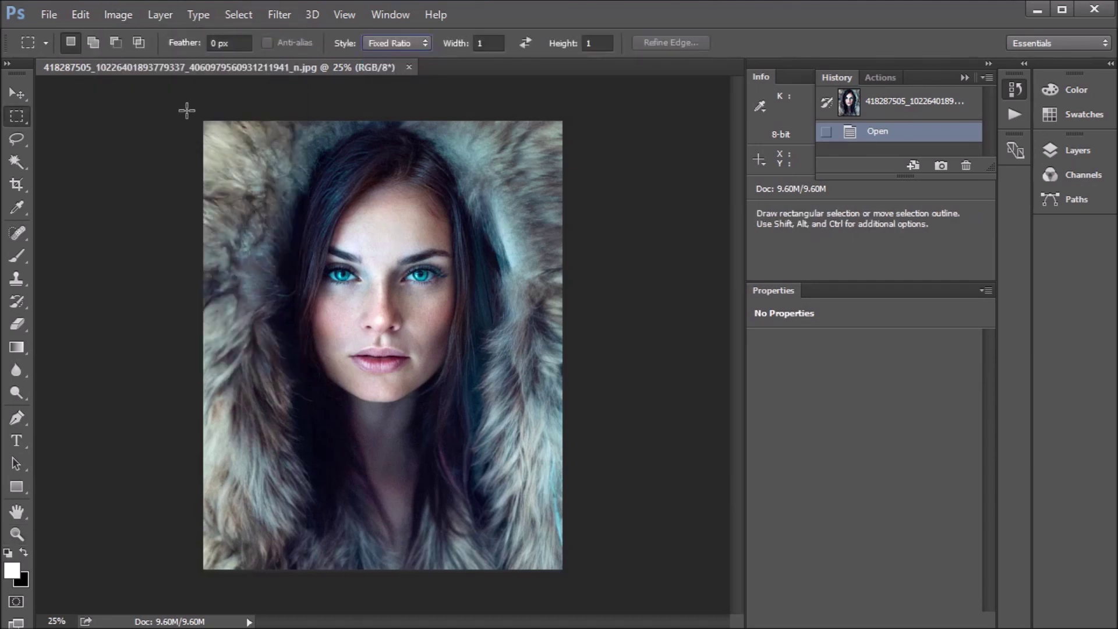
left_click_drag(203, 121, 561, 513)
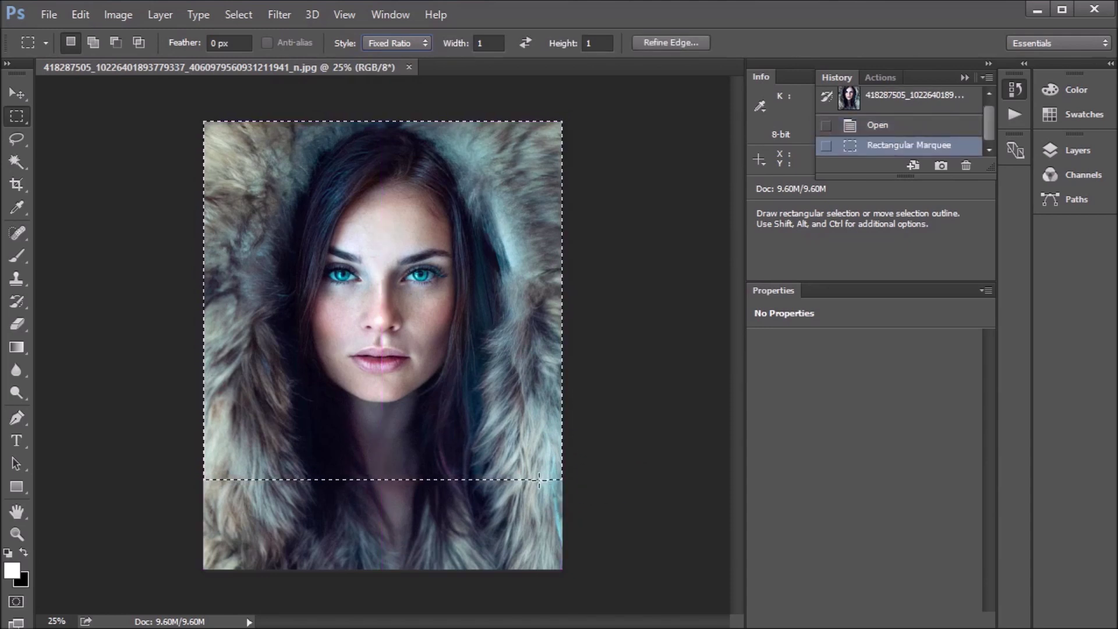
left_click(120, 15)
left_click(140, 196)
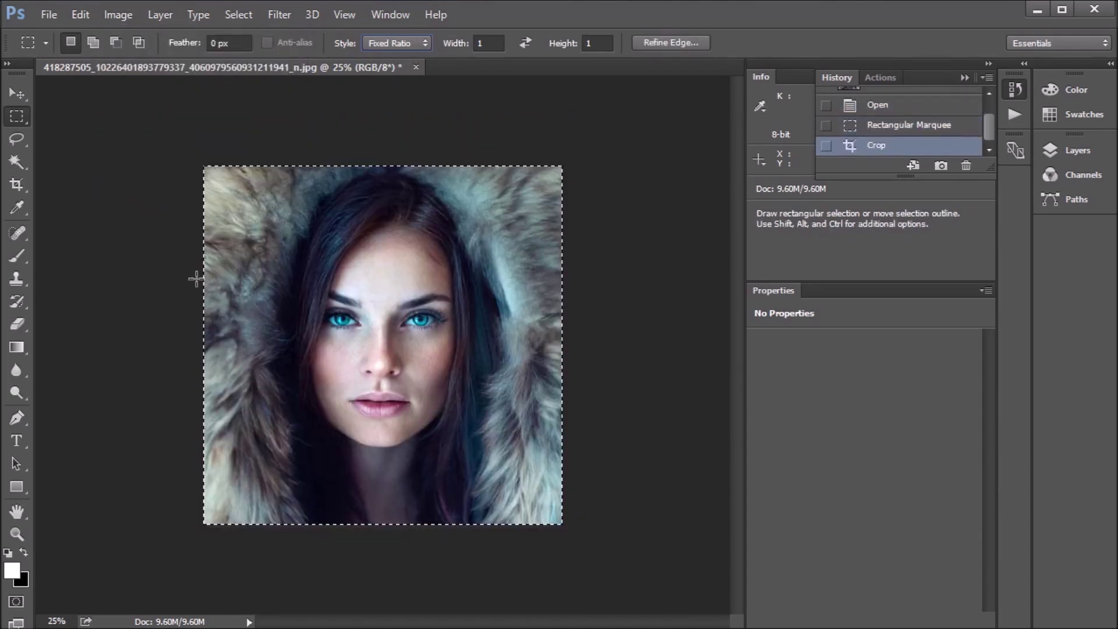
- Crop again to a tighter square around the face, reaching 6.20M
left_click_drag(222, 166, 543, 569)
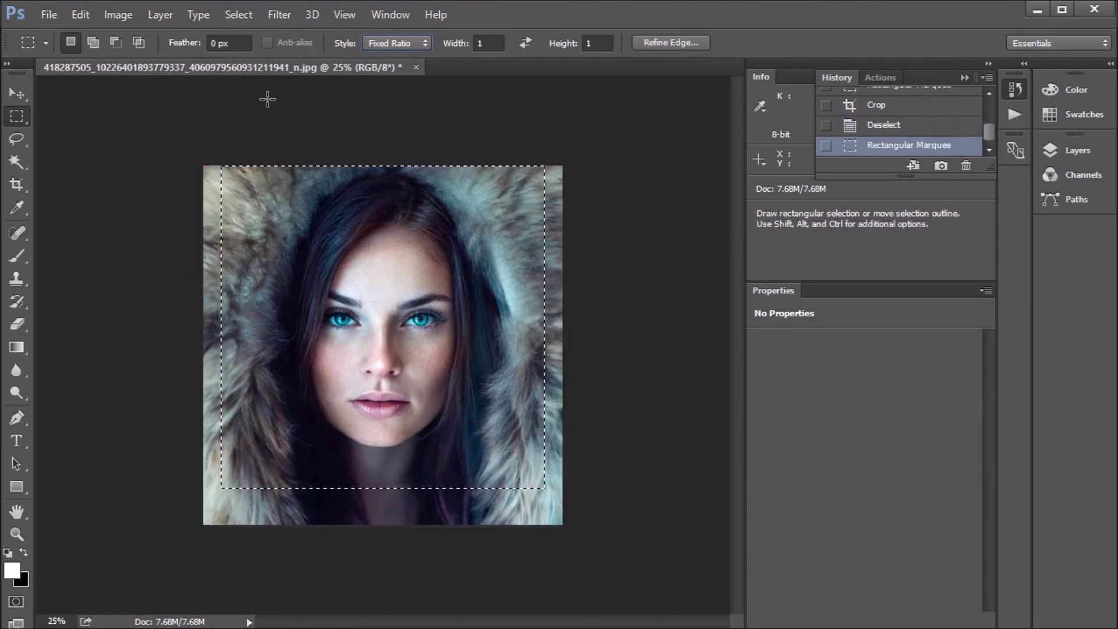
left_click(118, 14)
left_click(120, 184)
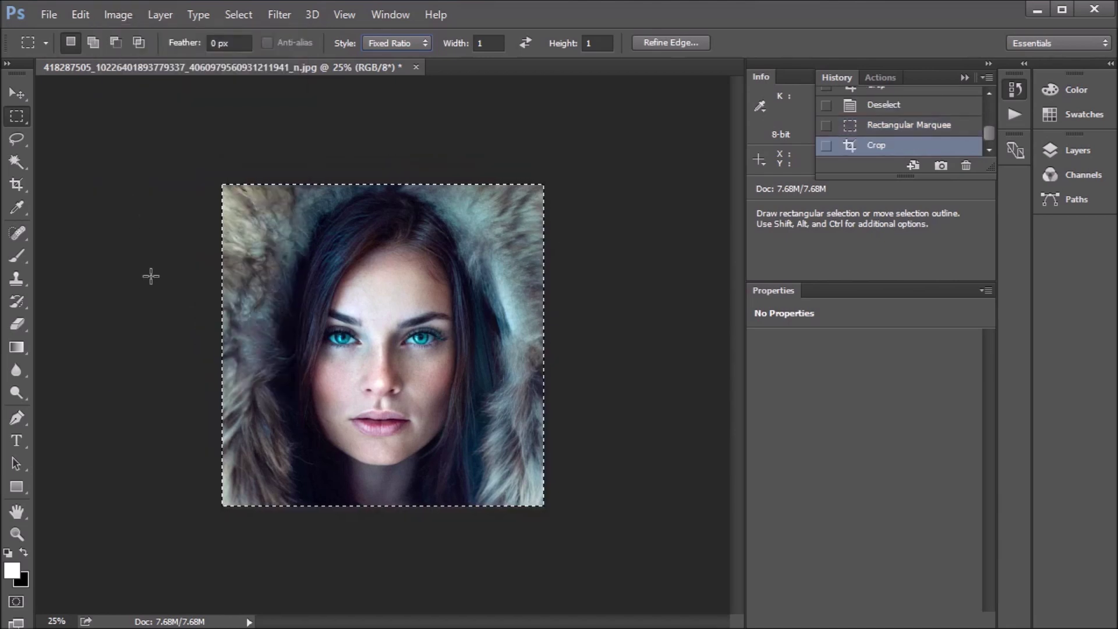
left_click(120, 16)
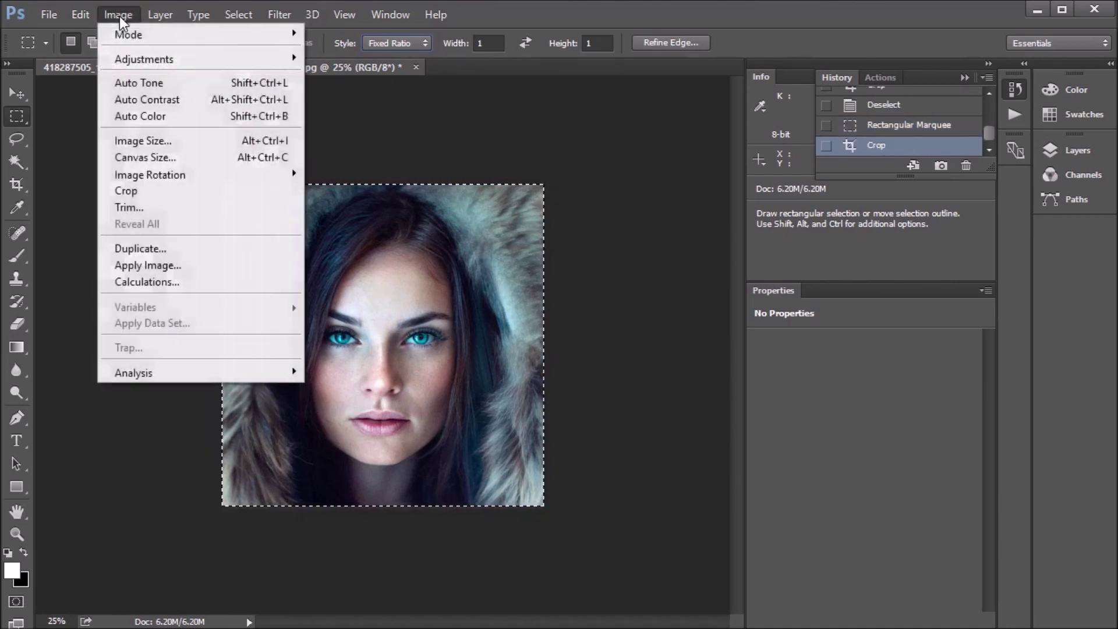
- Resize the image to 100 mm wide at 500 pixels/inch (1969 × 1969 px)
left_click(145, 145)
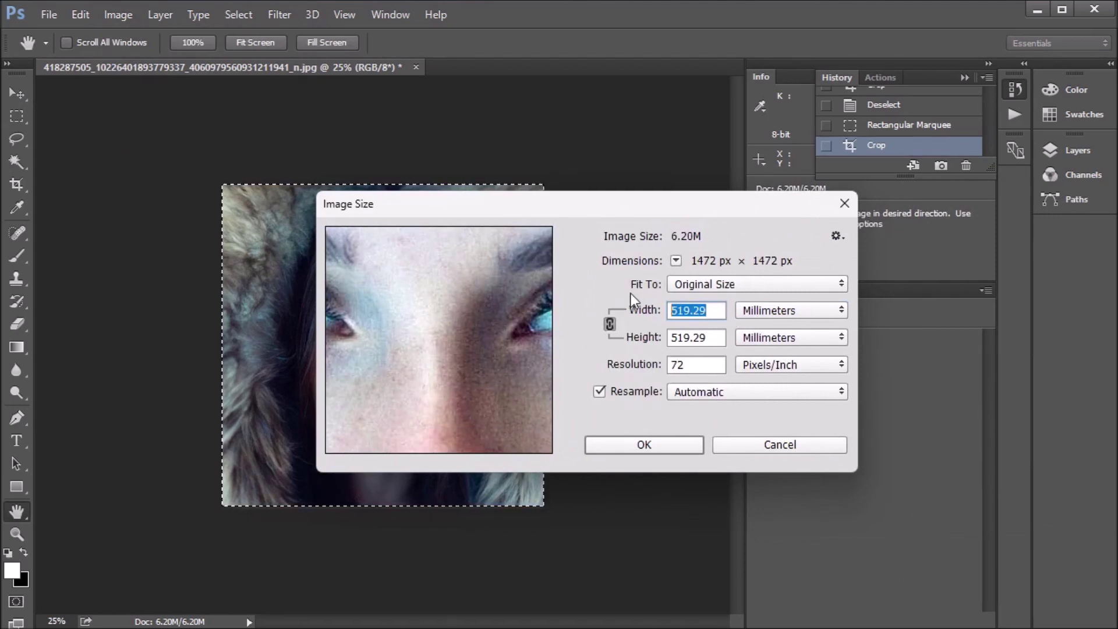
type("100")
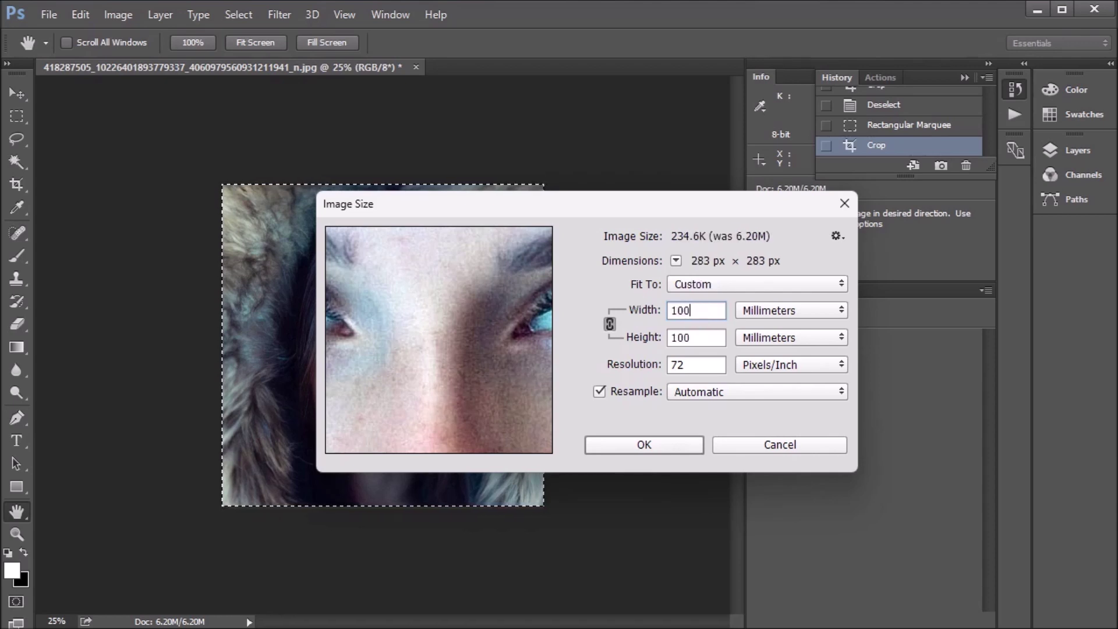
double_click(678, 365)
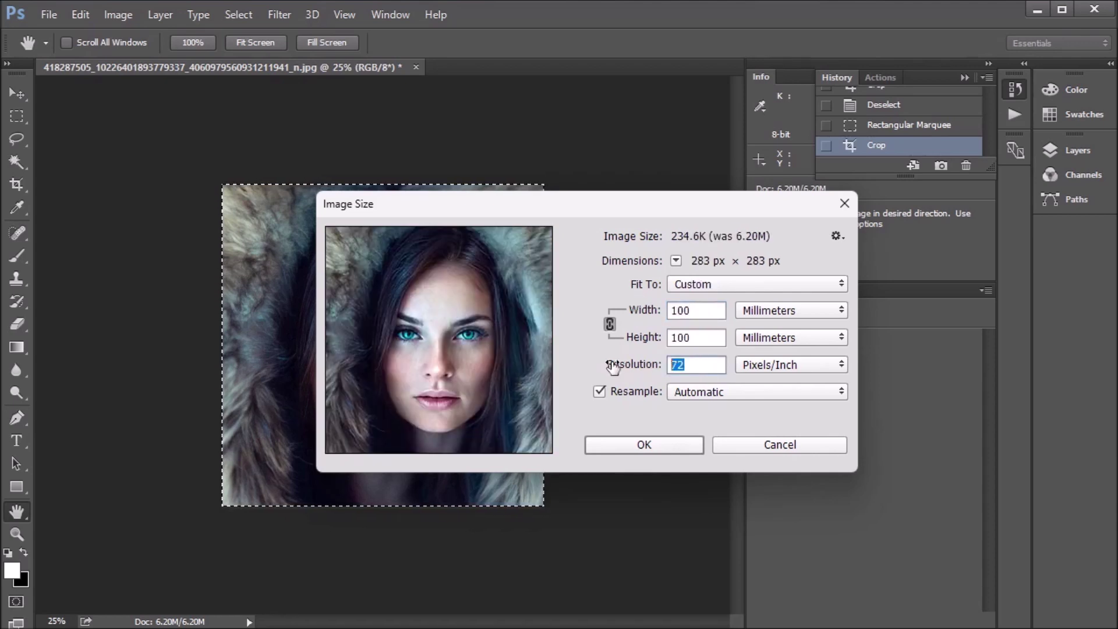
type("500")
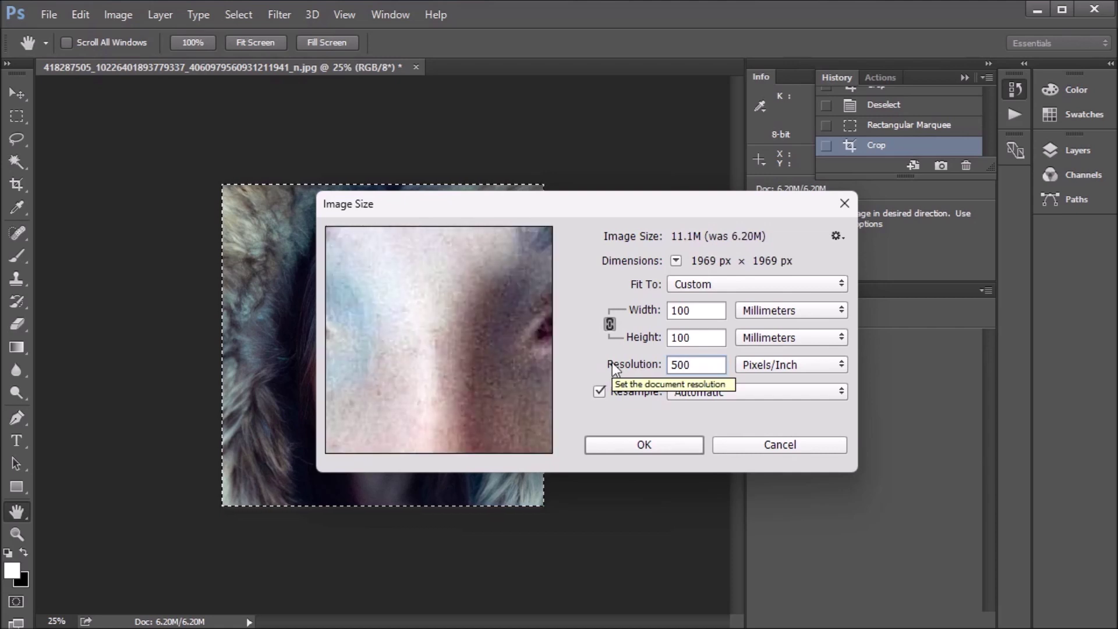
left_click(627, 445)
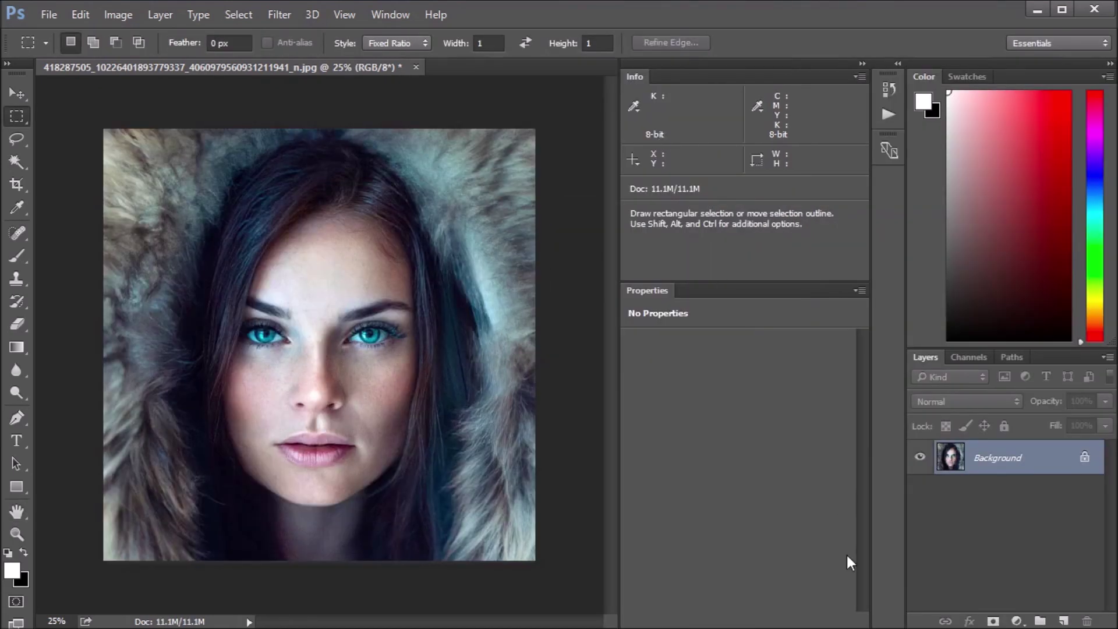
- Duplicate the Background layer twice, creating Background copy and Background copy 2
right_click(1011, 460)
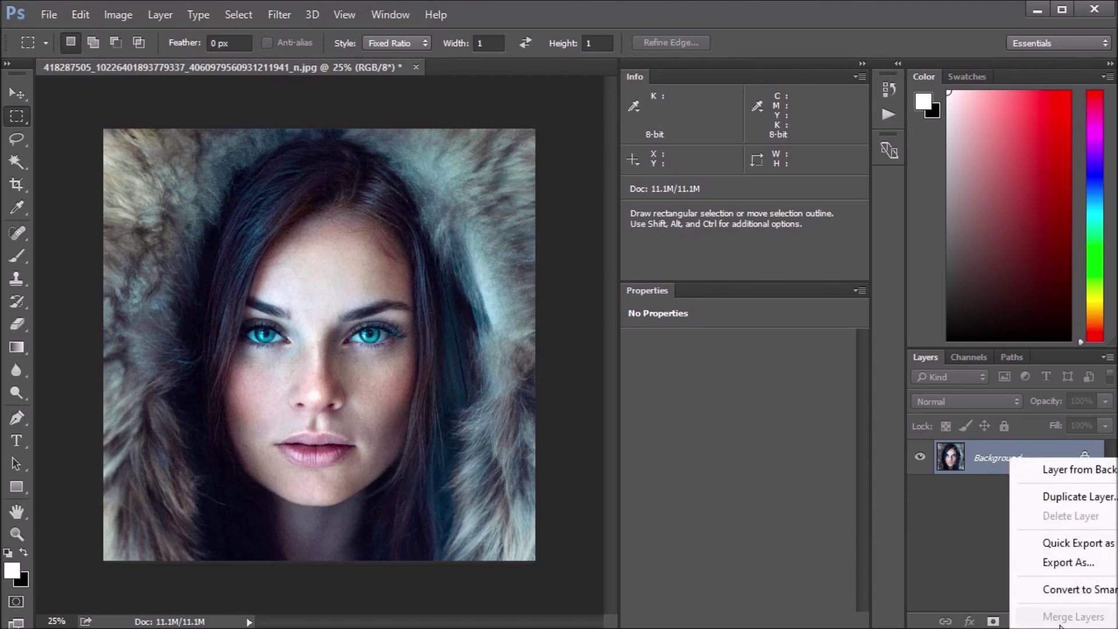
left_click(1061, 501)
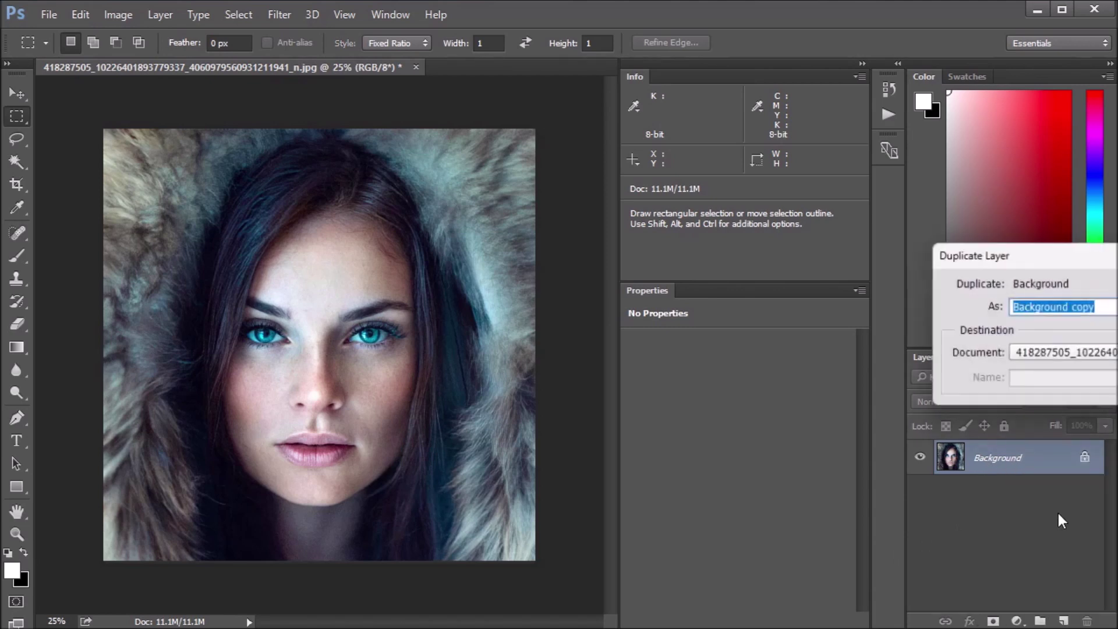
key("Return")
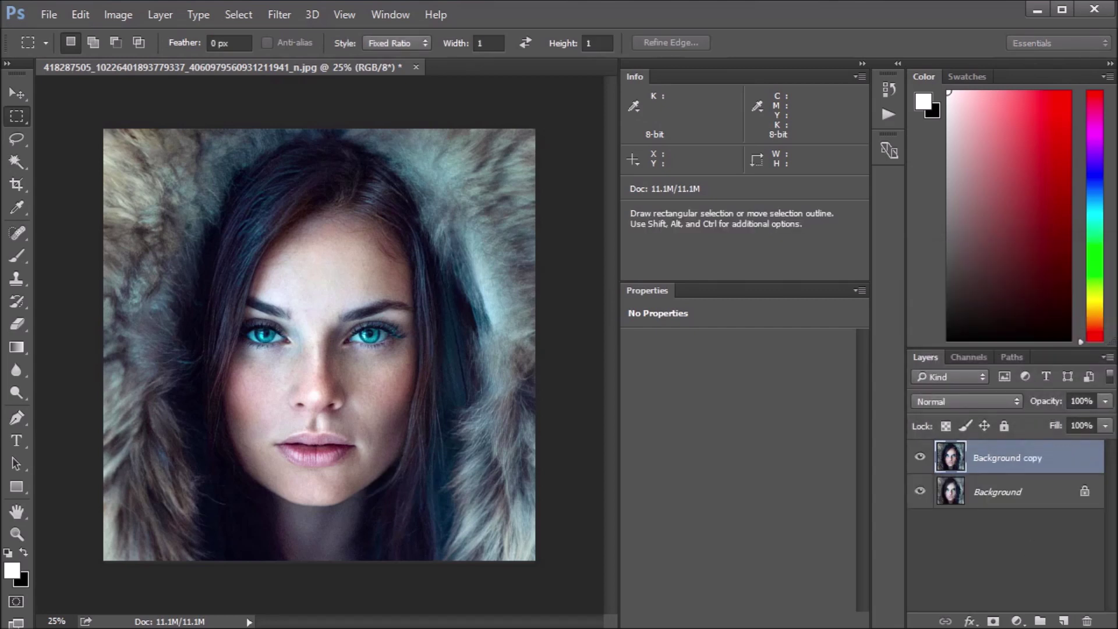
right_click(997, 460)
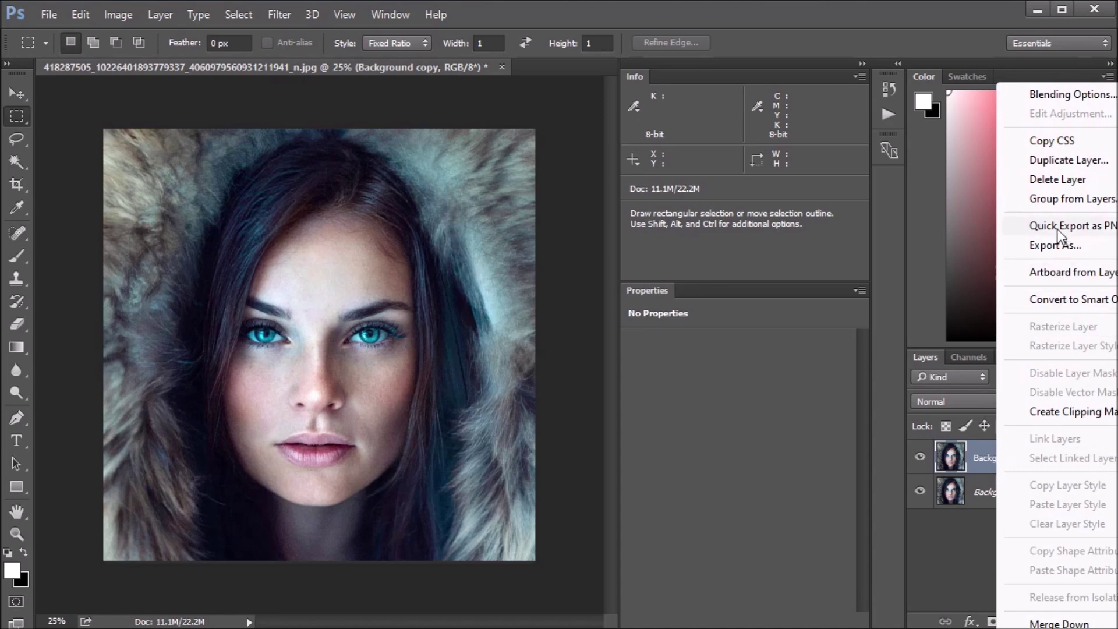
left_click(1063, 161)
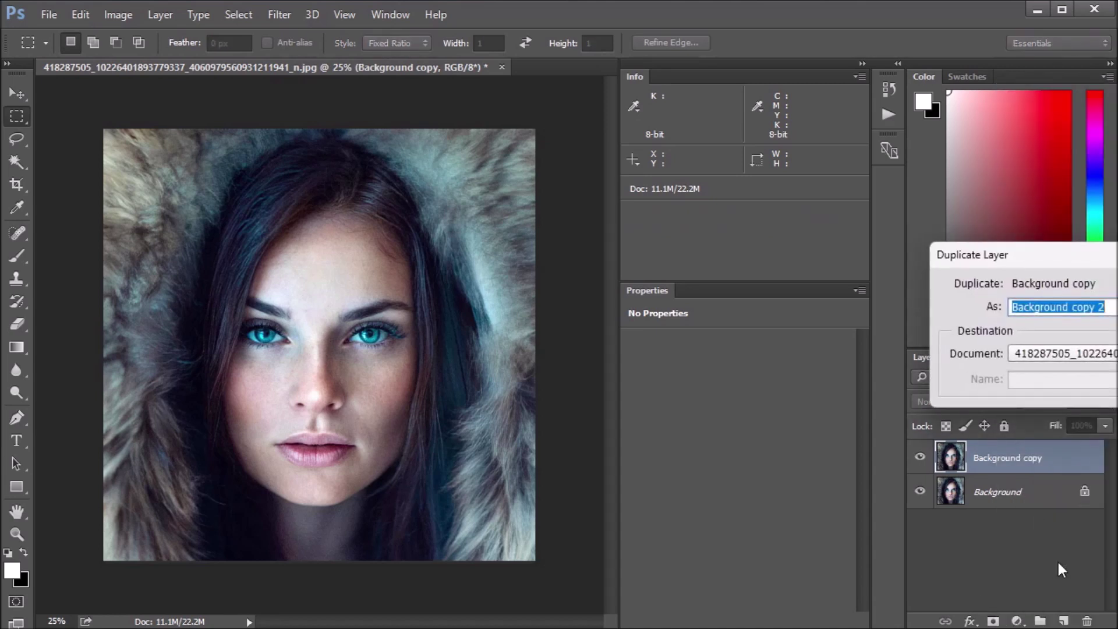
key("Return")
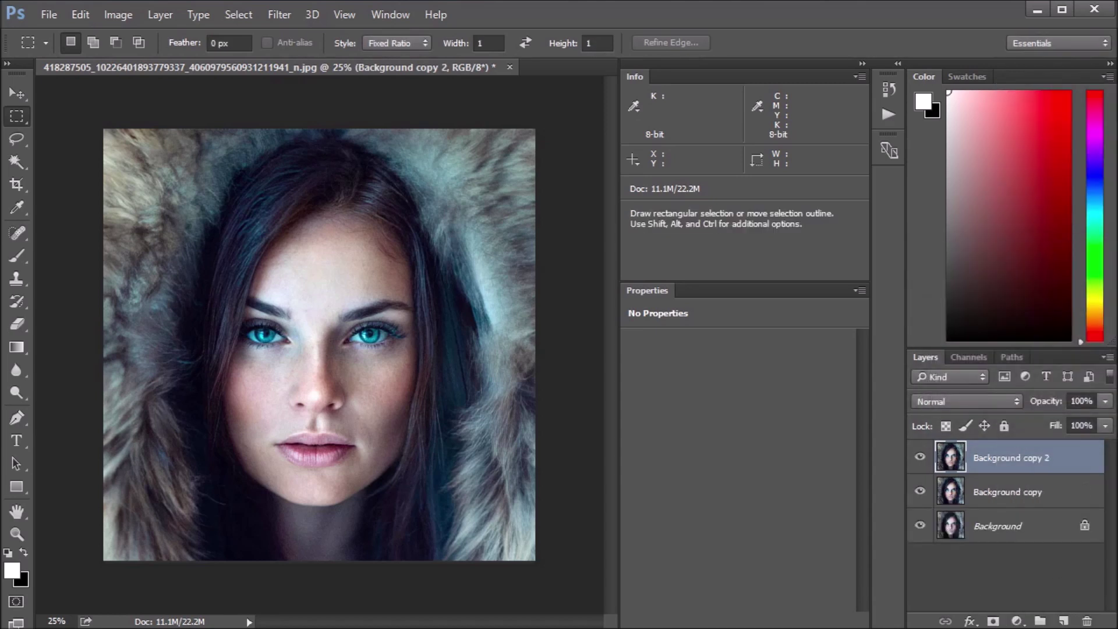
- Add an empty Layer 1 above the Background copies
right_click(998, 458)
left_click(980, 460)
left_click(1064, 620)
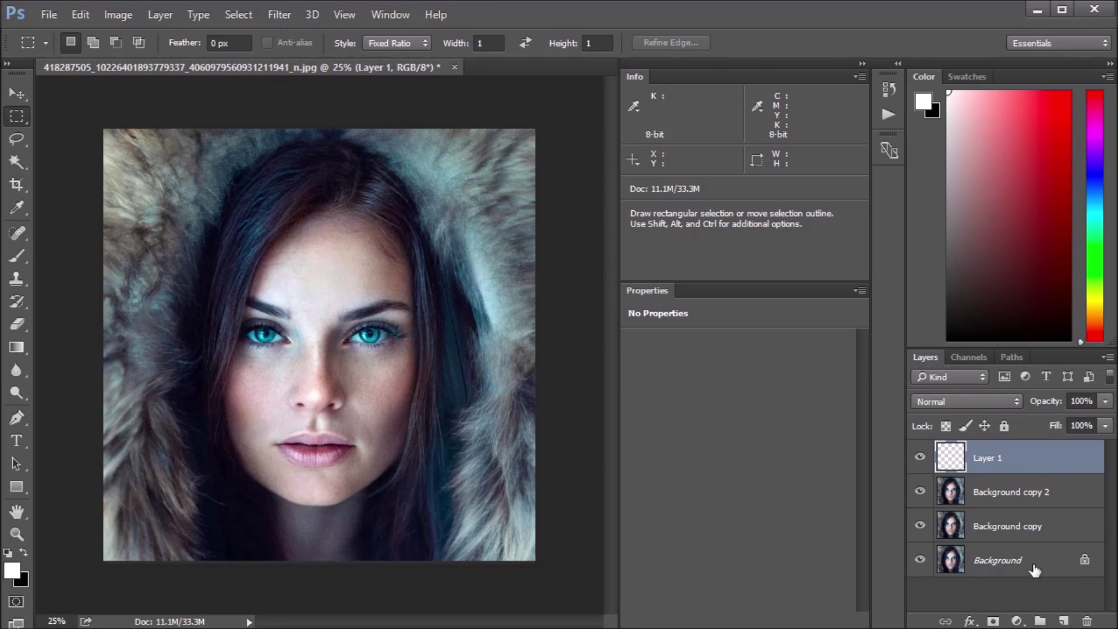
- Add Black & White and Brightness/Contrast adjustment layers
left_click(1018, 621)
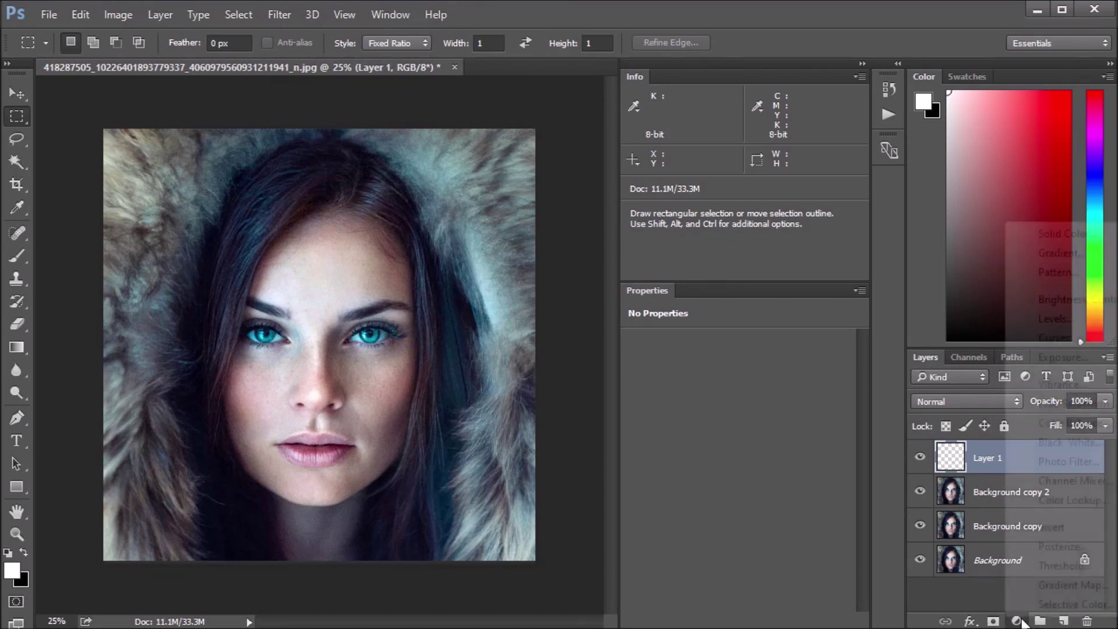
left_click(1069, 444)
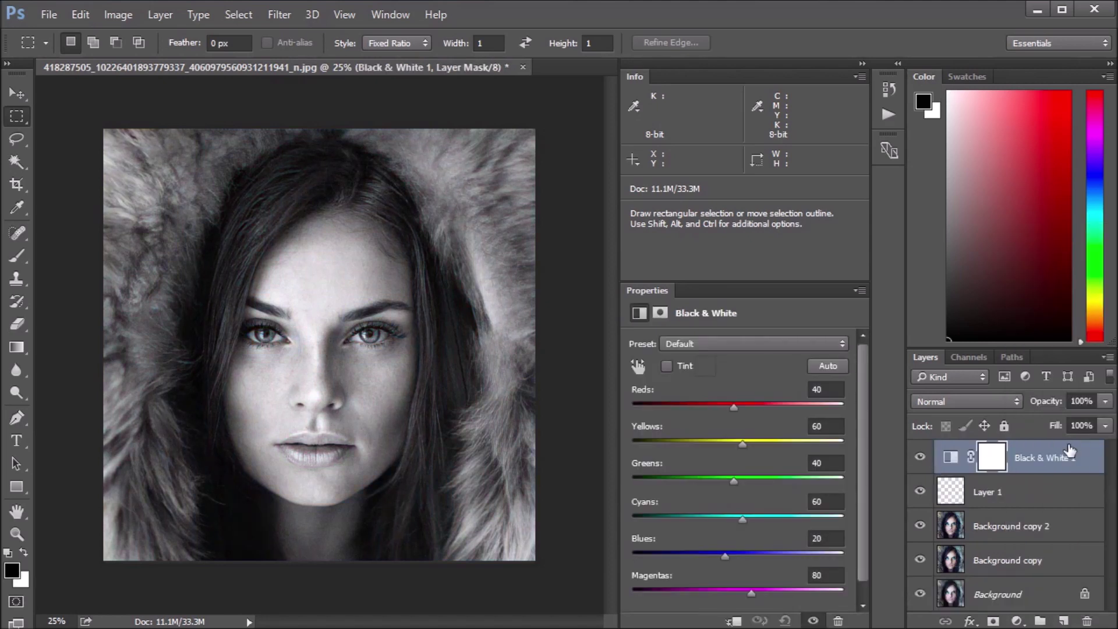
left_click(1016, 621)
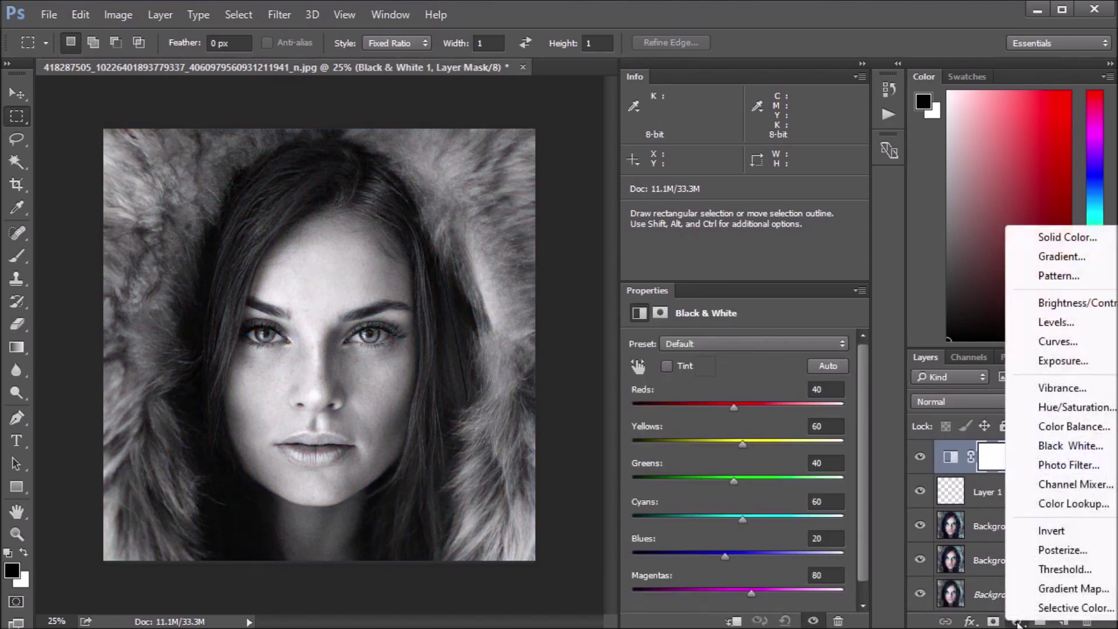
left_click(1075, 303)
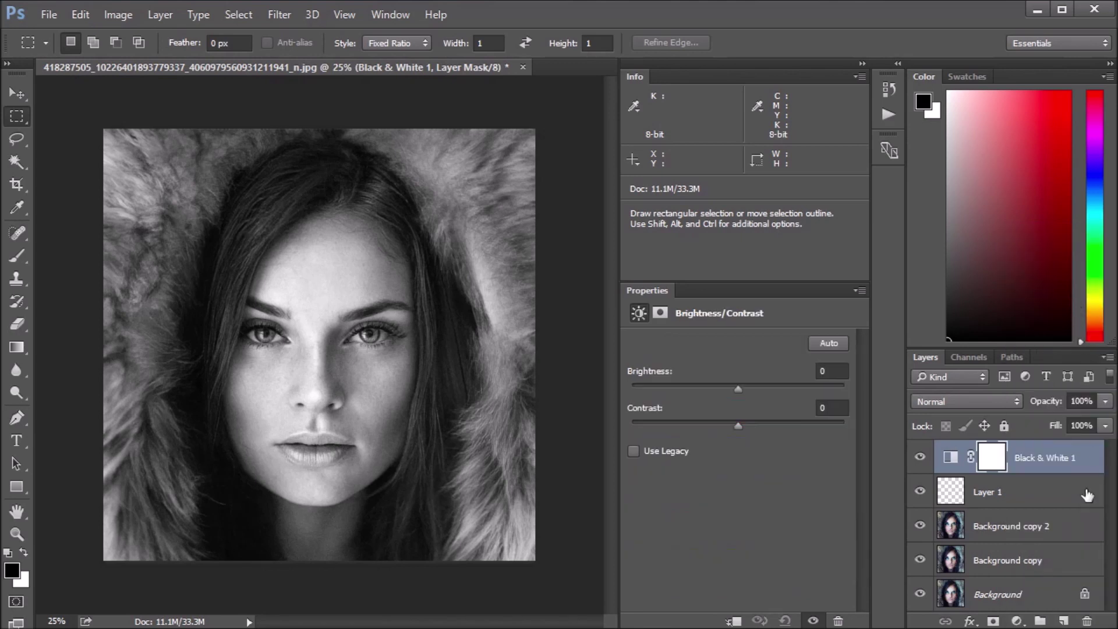
- Add two Levels layers and a Posterize layer, then enlarge the Layers list to show them all
left_click(1016, 620)
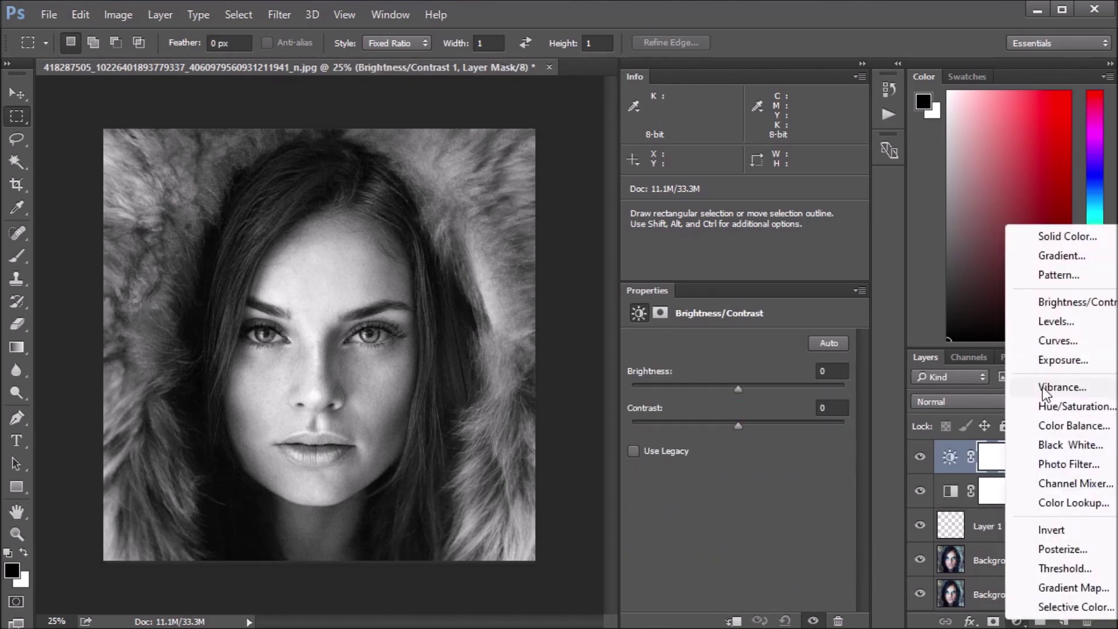
left_click(1055, 323)
left_click(1017, 621)
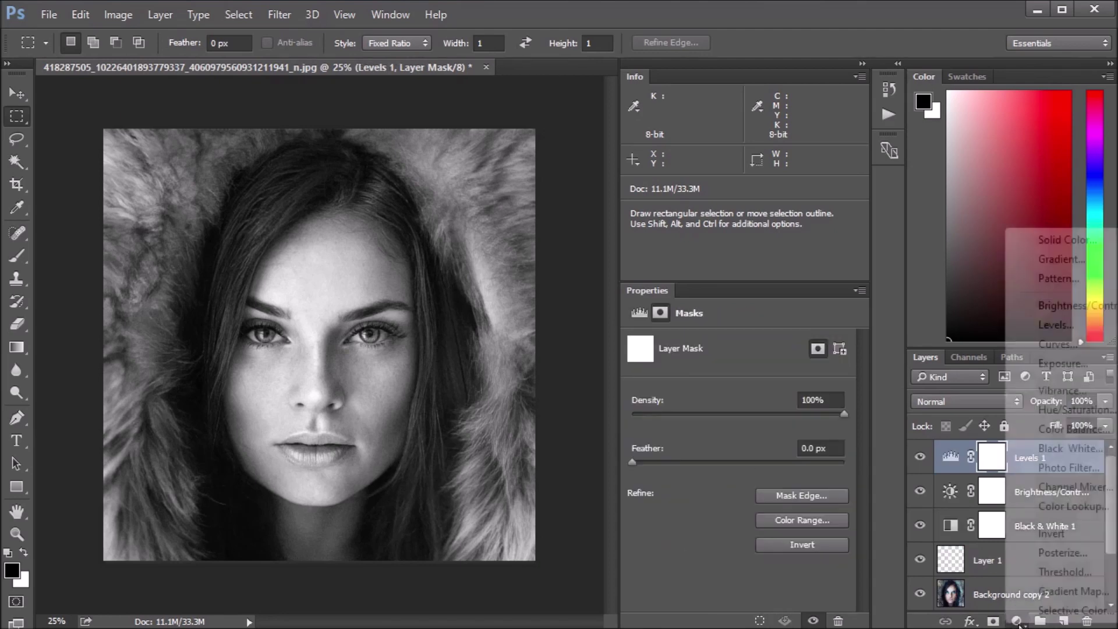
left_click(1055, 326)
left_click(1016, 620)
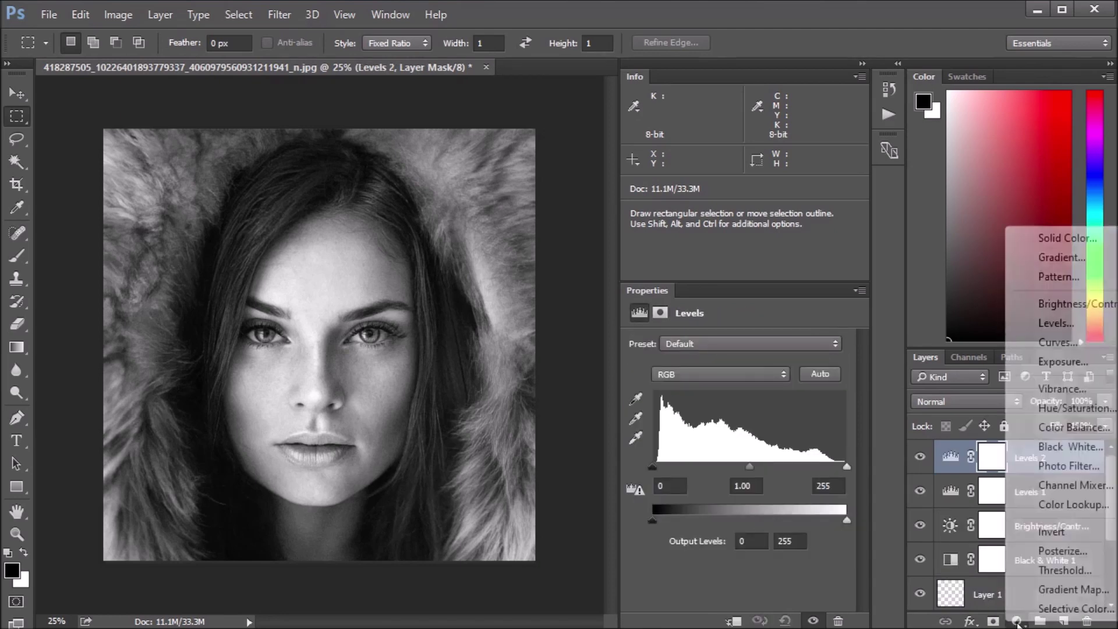
left_click(1062, 551)
left_click_drag(1033, 349, 1032, 163)
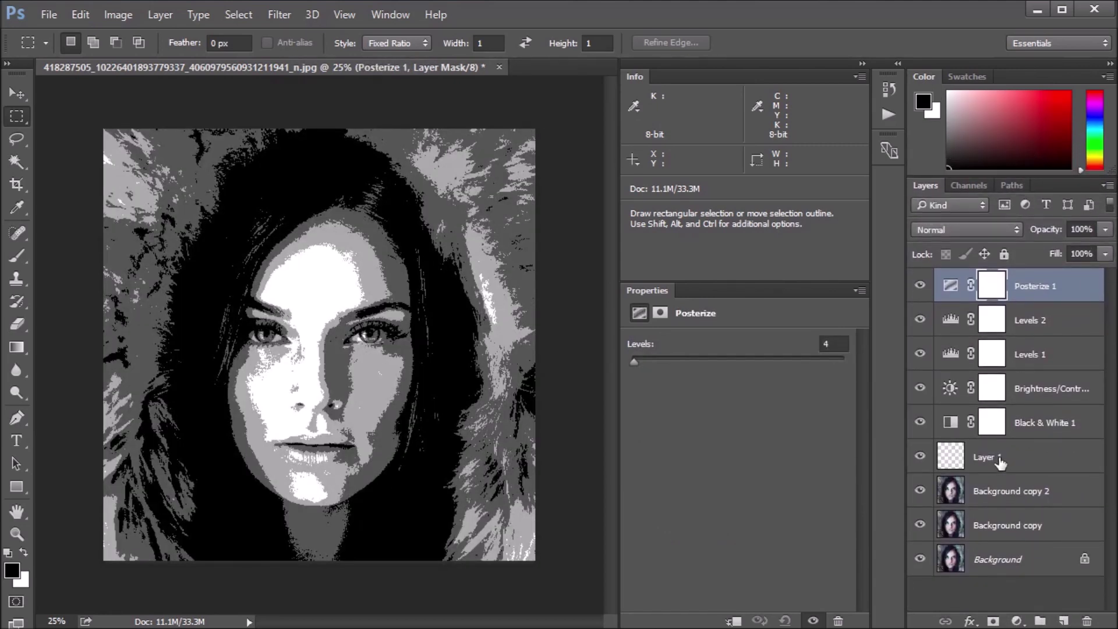
- On Layer 1, marquee a thin strip along the image bottom using Normal style
left_click(999, 459)
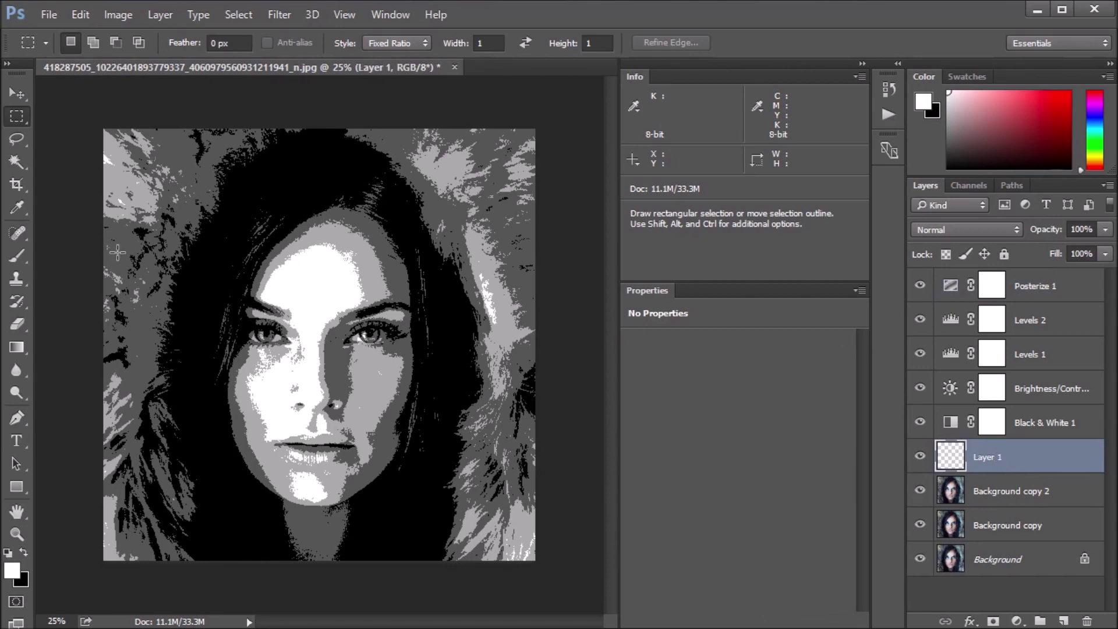
left_click(382, 43)
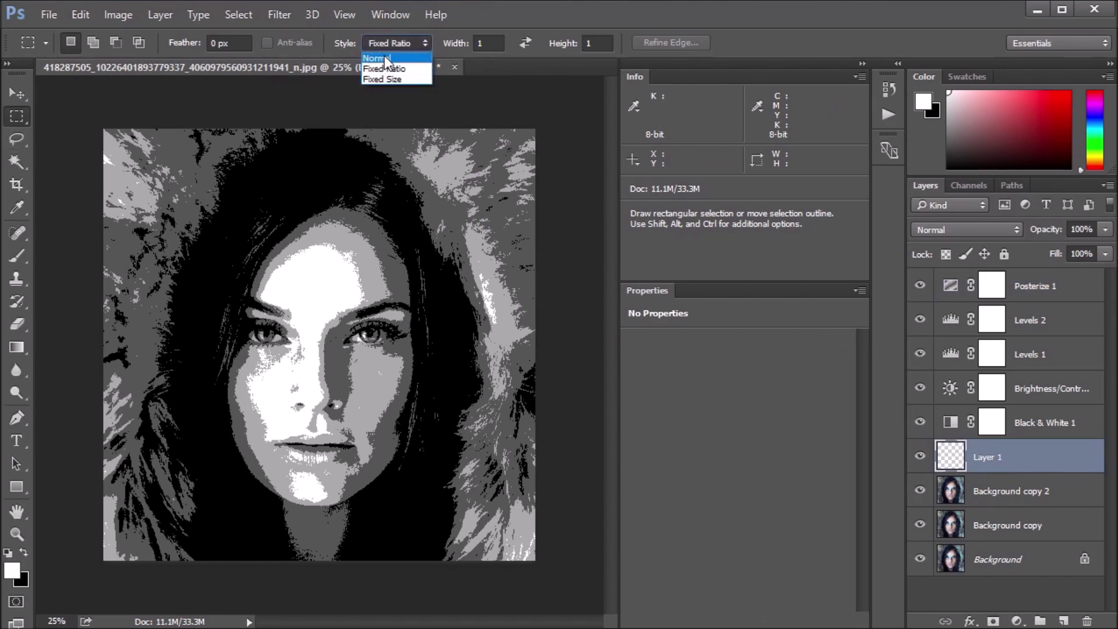
left_click(386, 57)
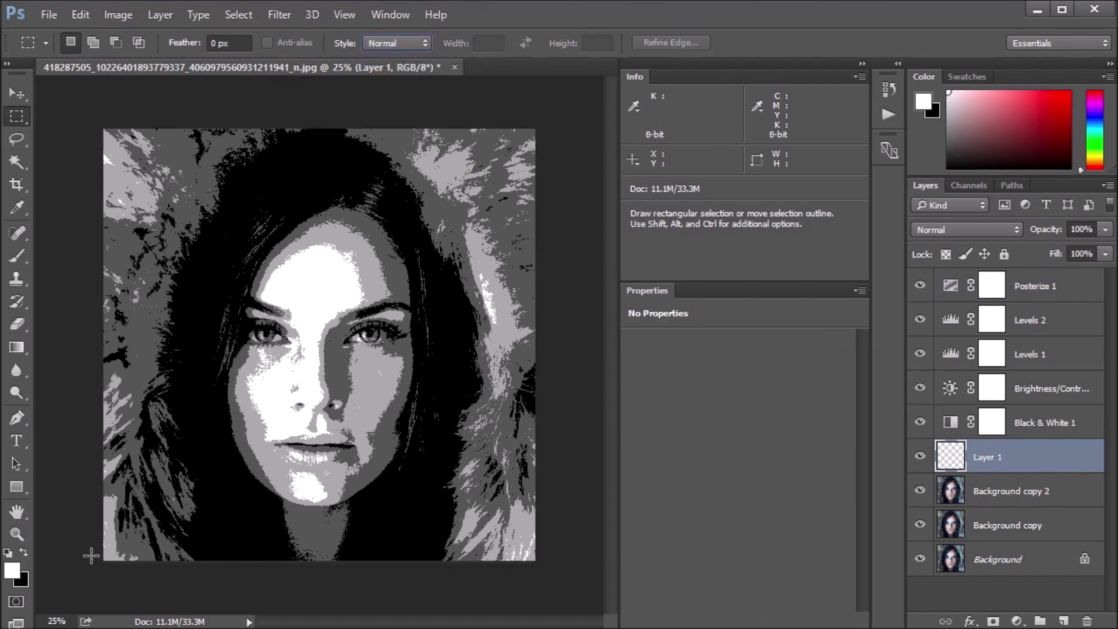
left_click_drag(93, 566, 588, 528)
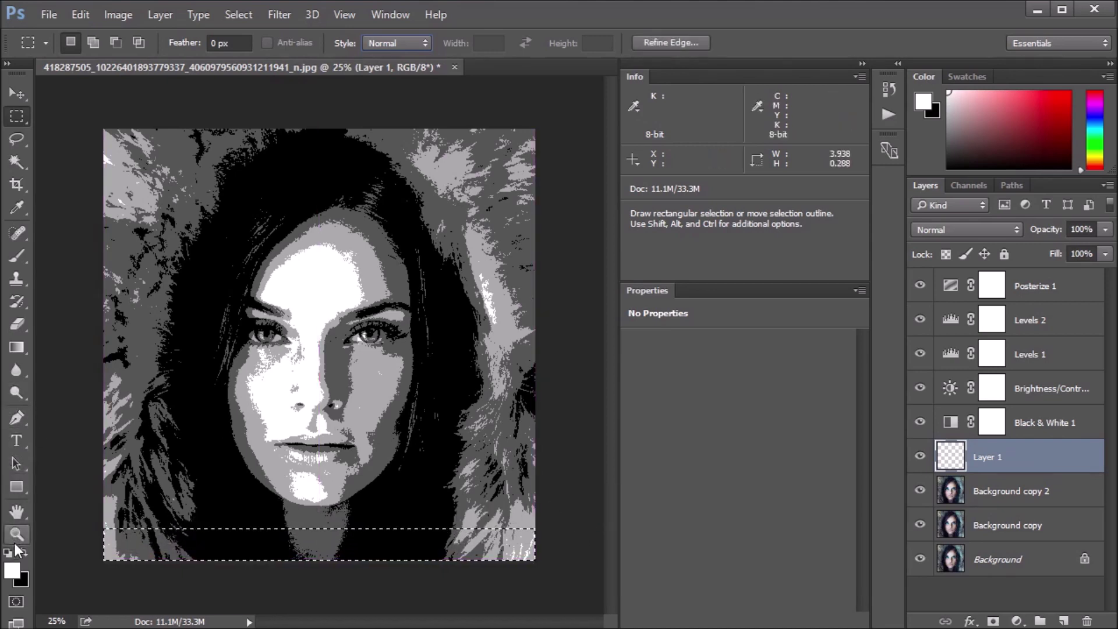
- Fill the bottom strip with a gradient, producing four posterized grey bands
left_click(13, 571)
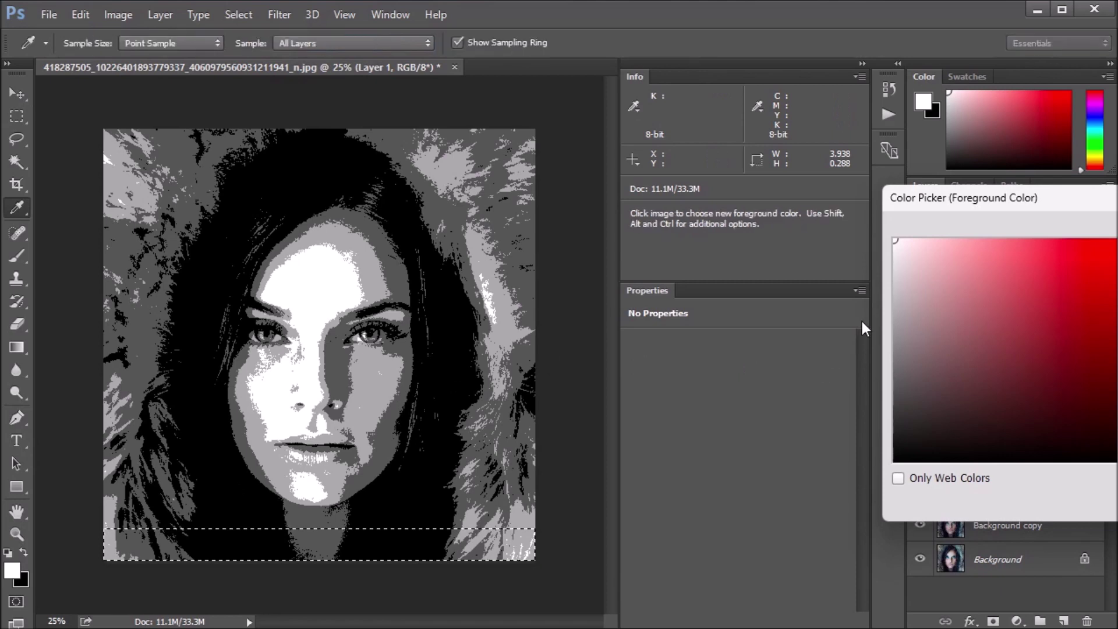
key("Escape")
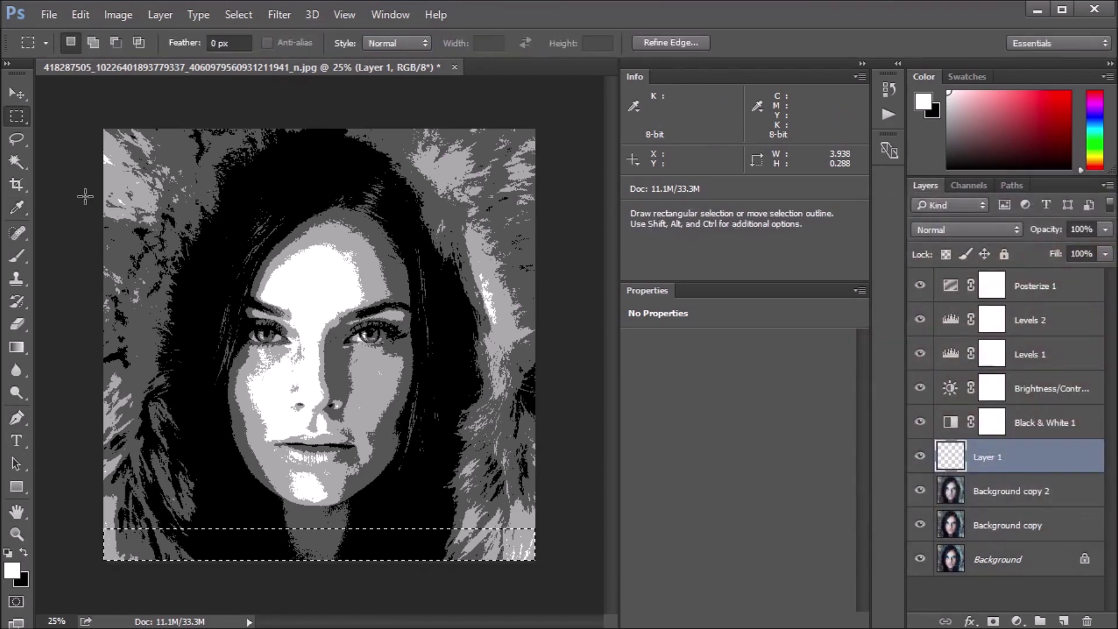
left_click(17, 347)
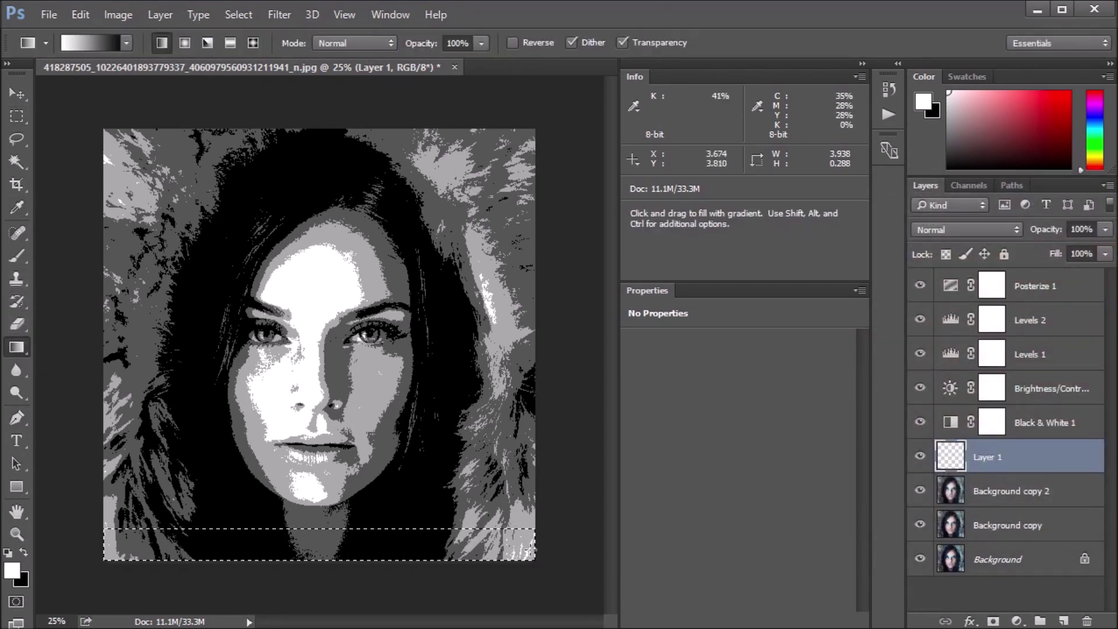
left_click_drag(533, 545, 103, 545)
- Reset default black and white colours and set Posterize 1 to 11 levels
key("x")
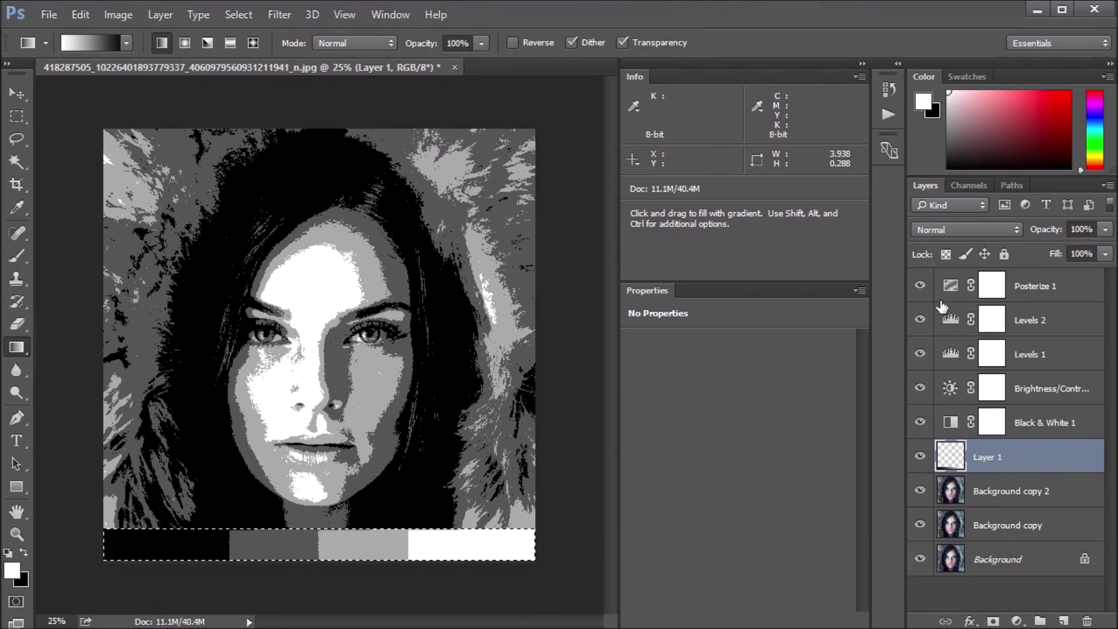
left_click(949, 289)
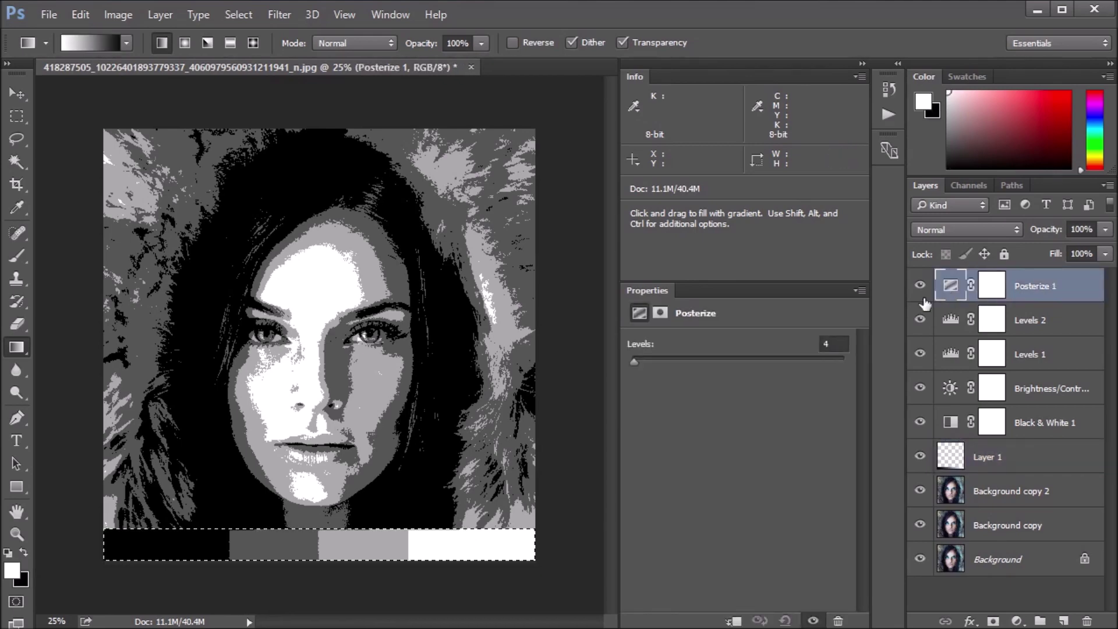
left_click(830, 344)
type("11")
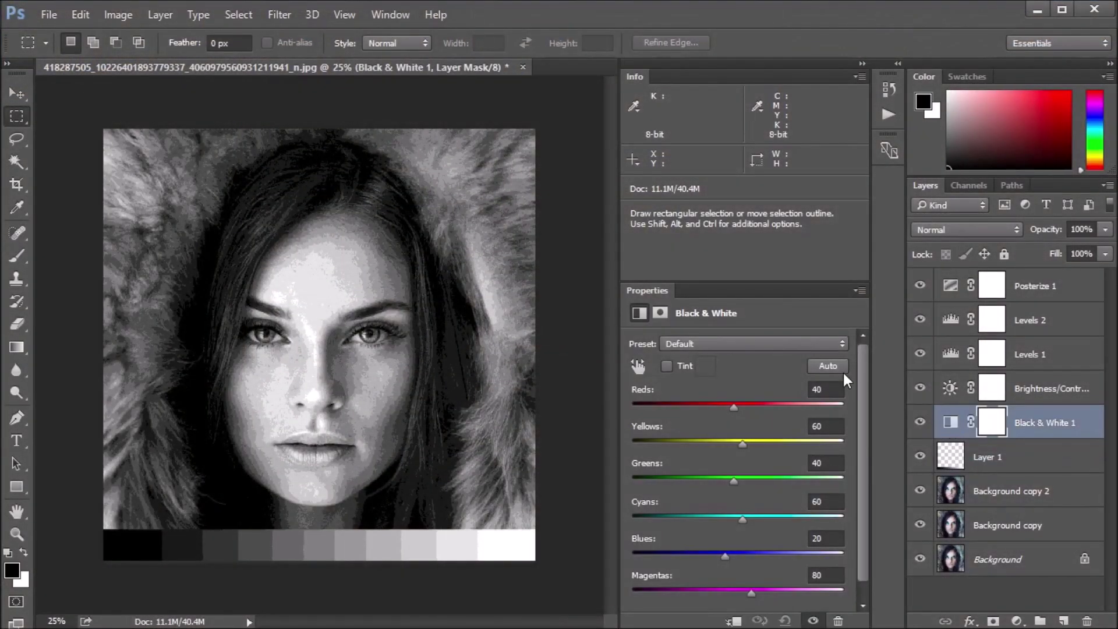
- Apply Auto to Black & White 1, Brightness/Contrast 1 (10, -13) and Levels 1 (midtone 1.09)
left_click(836, 368)
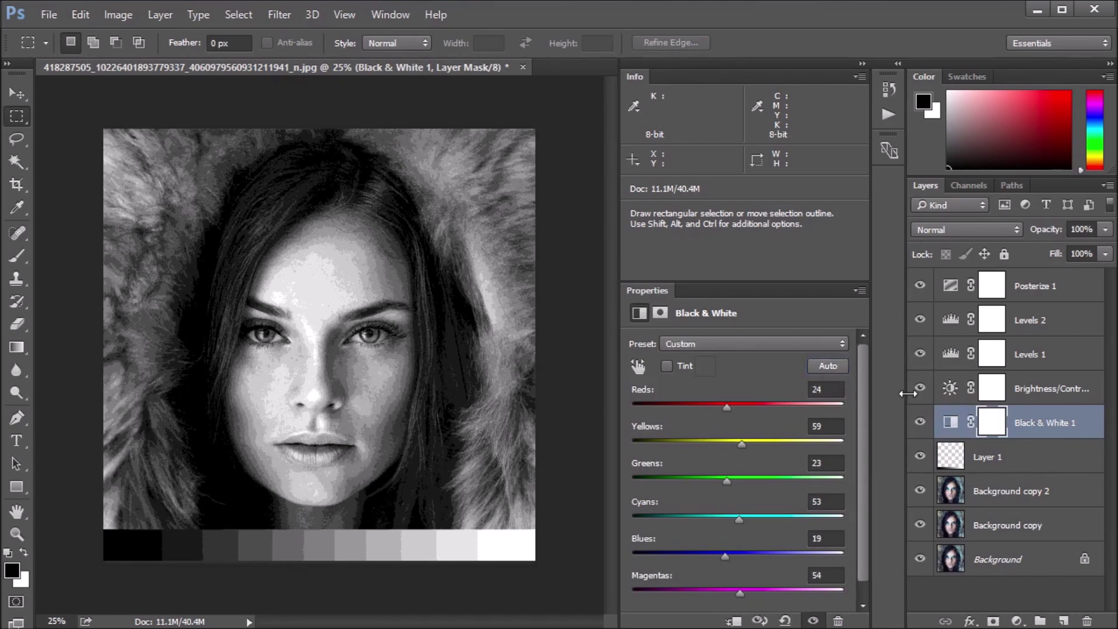
left_click(950, 391)
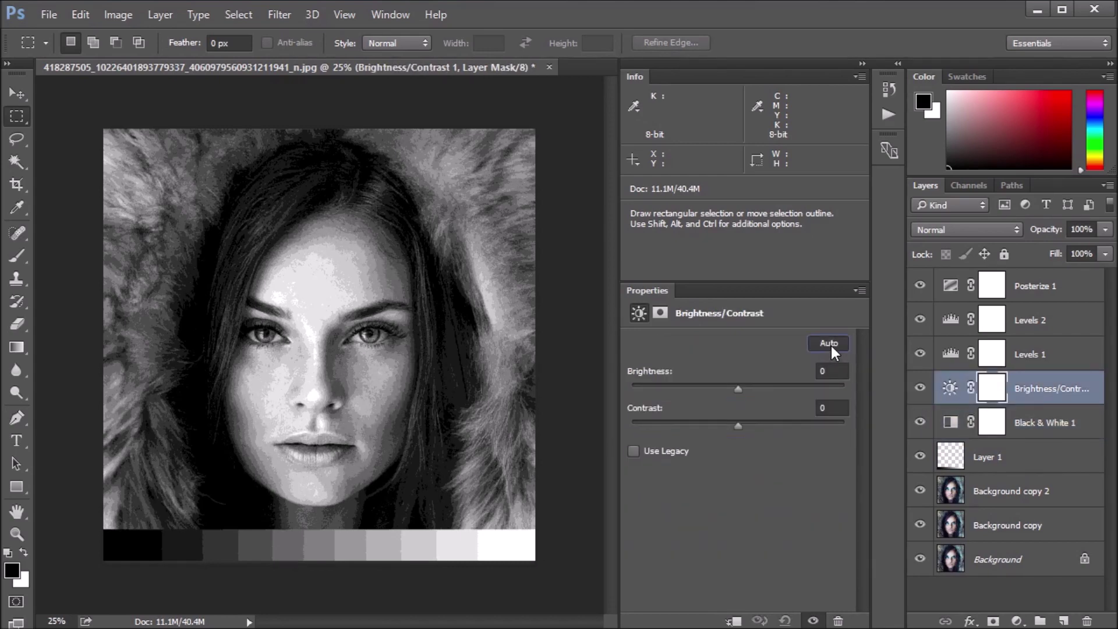
left_click(829, 343)
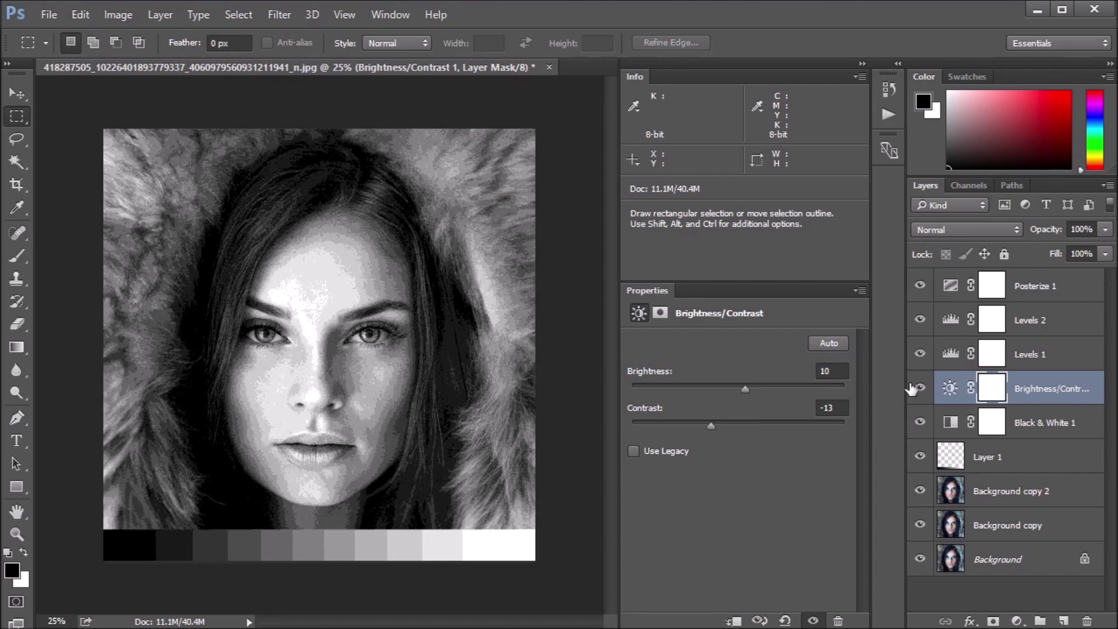
left_click(954, 355)
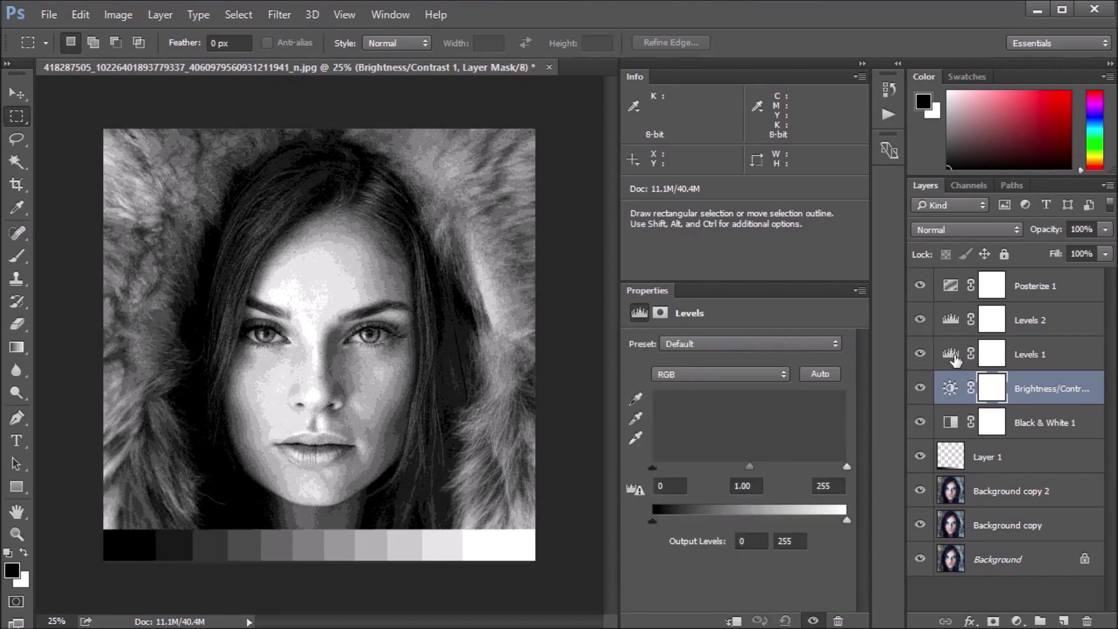
left_click(821, 376)
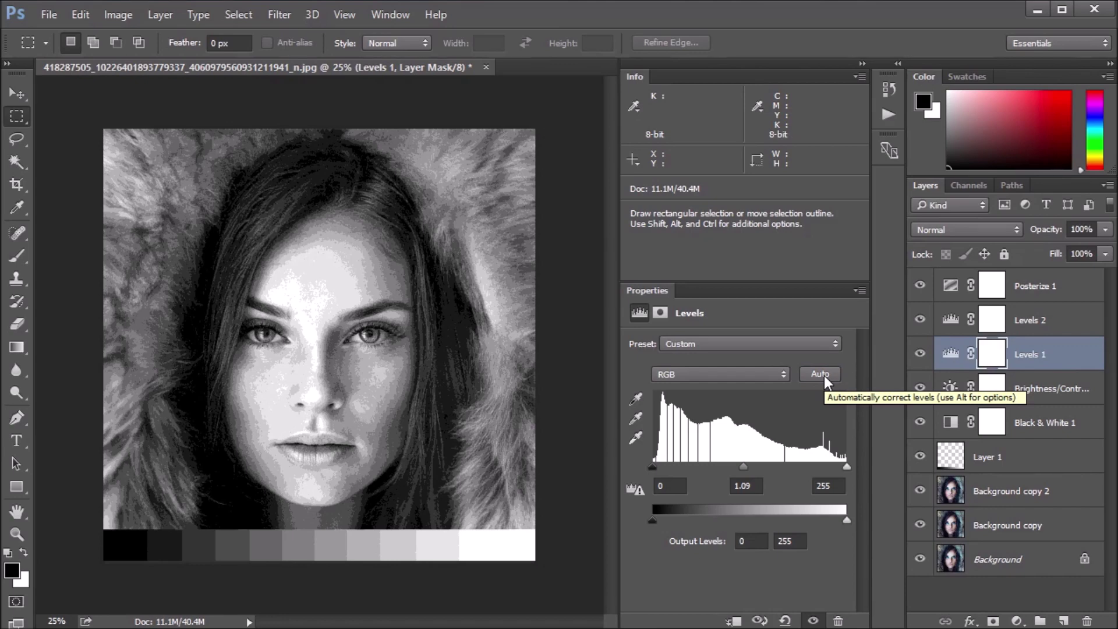
left_click(951, 318)
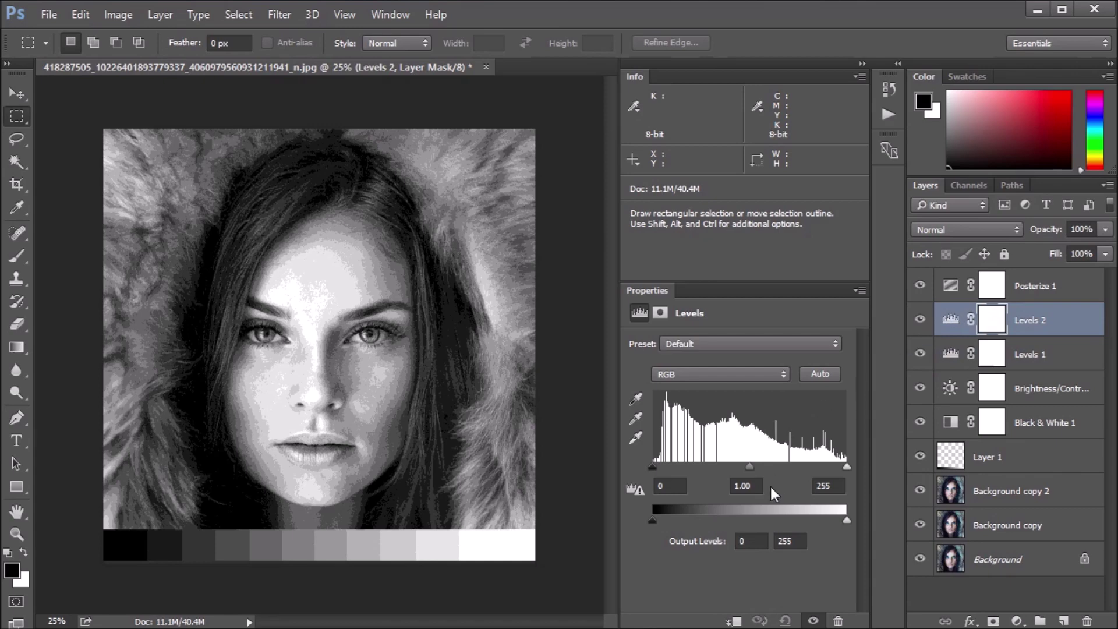
- Brighten the Levels 2 midtones to about 1.9 with the grey slider
left_click(752, 486)
left_click_drag(749, 466, 713, 467)
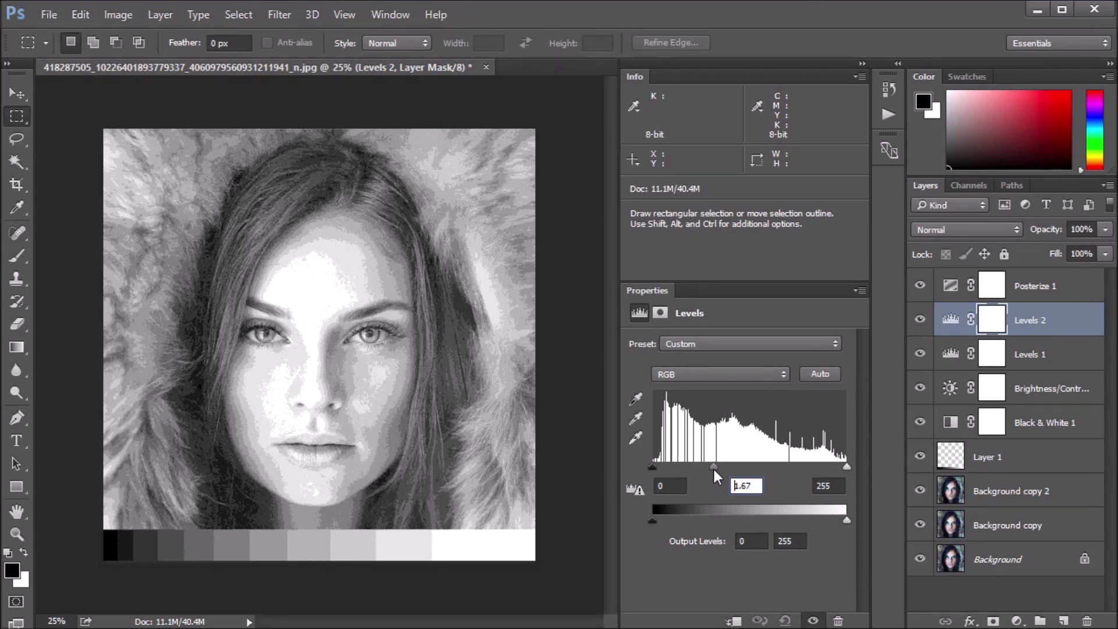
left_click_drag(713, 467, 706, 470)
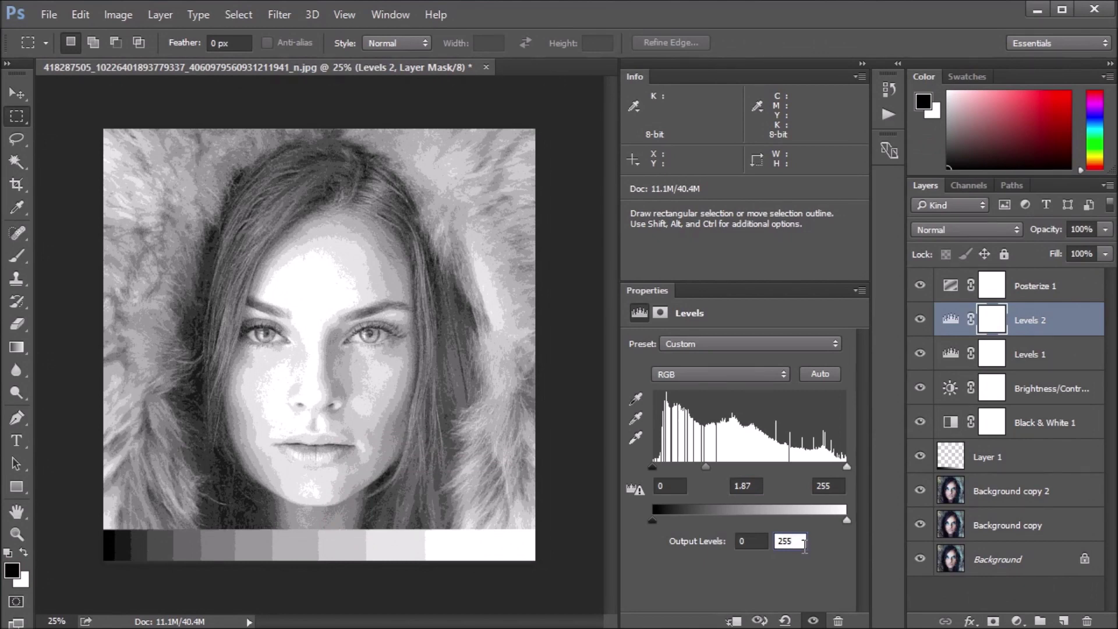
- Lower the Levels 2 white output level, settling output at 21 to 242
key("Down")
key("Down")
key("Down")
key("Down")
key("Down")
key("Down")
key("Down")
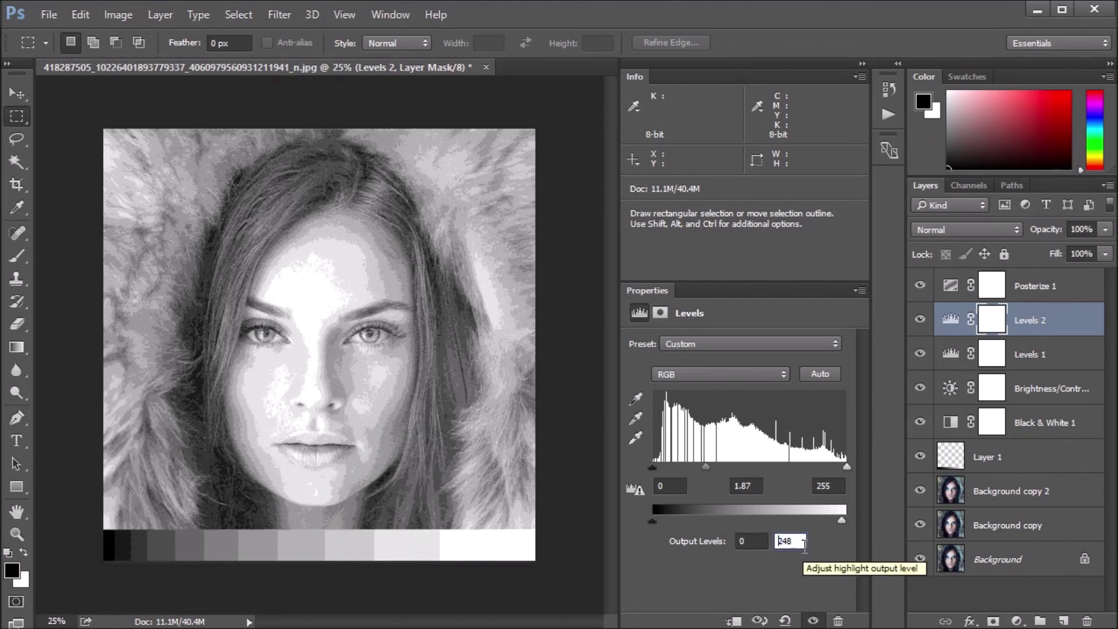
key("Down")
key("Down")
key("Down")
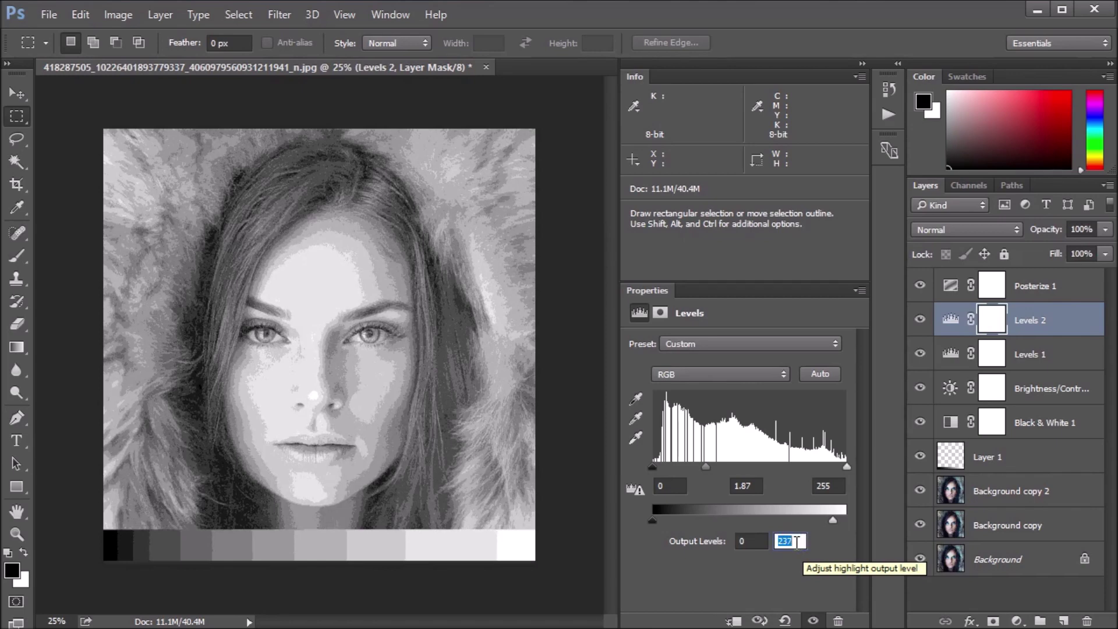
type("250")
key("Return")
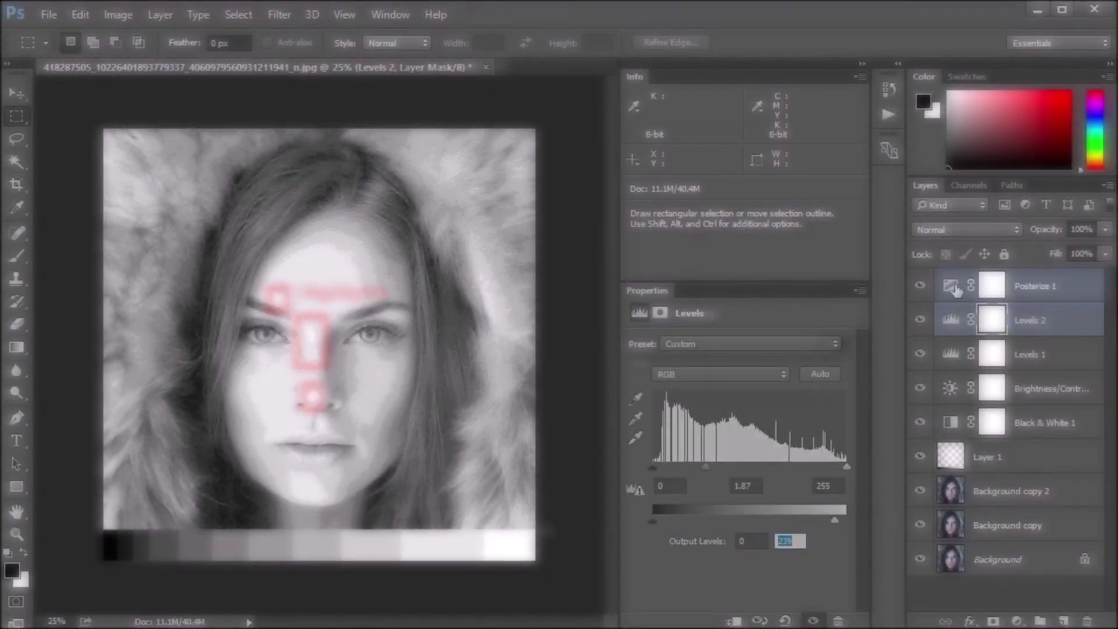
left_click(953, 290)
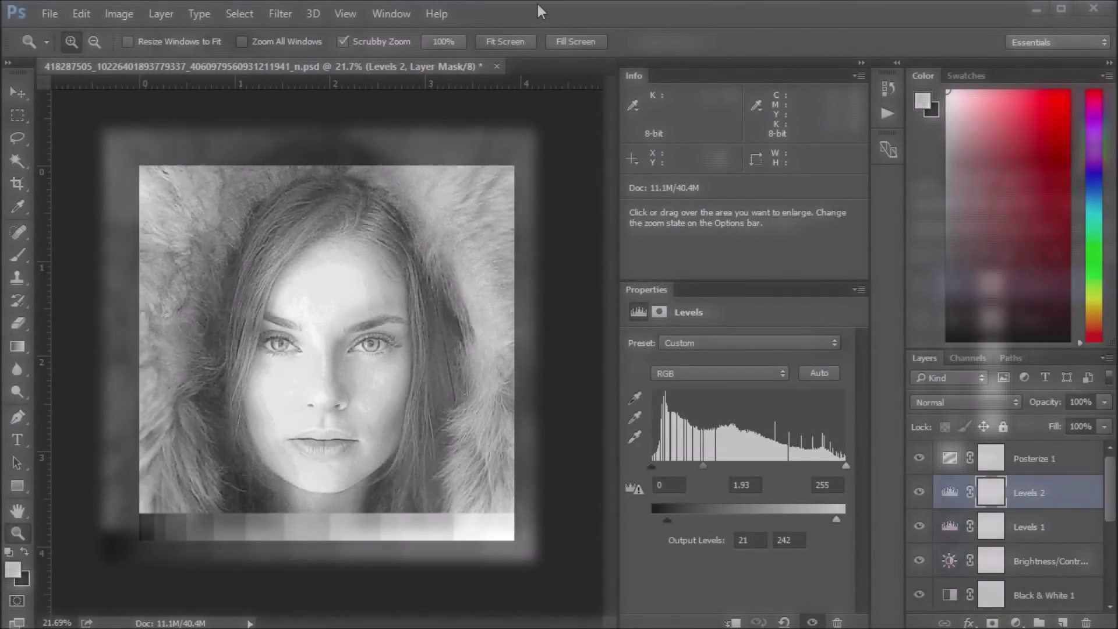
- Drag a vertical guide from the ruler to the centre of the face
left_click(343, 14)
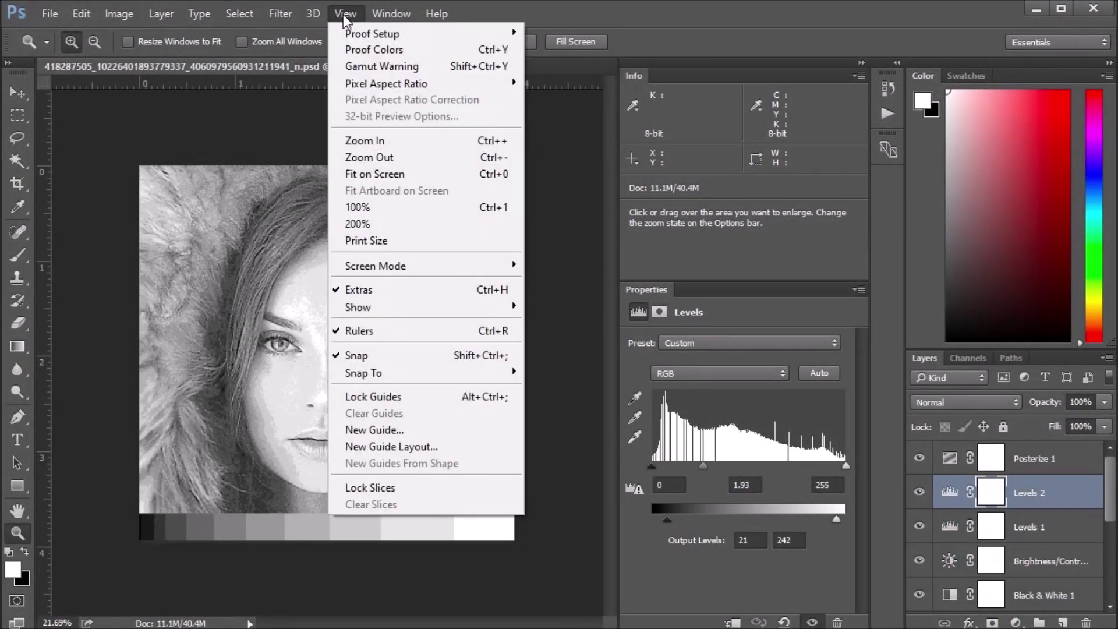
mouse_move(354, 315)
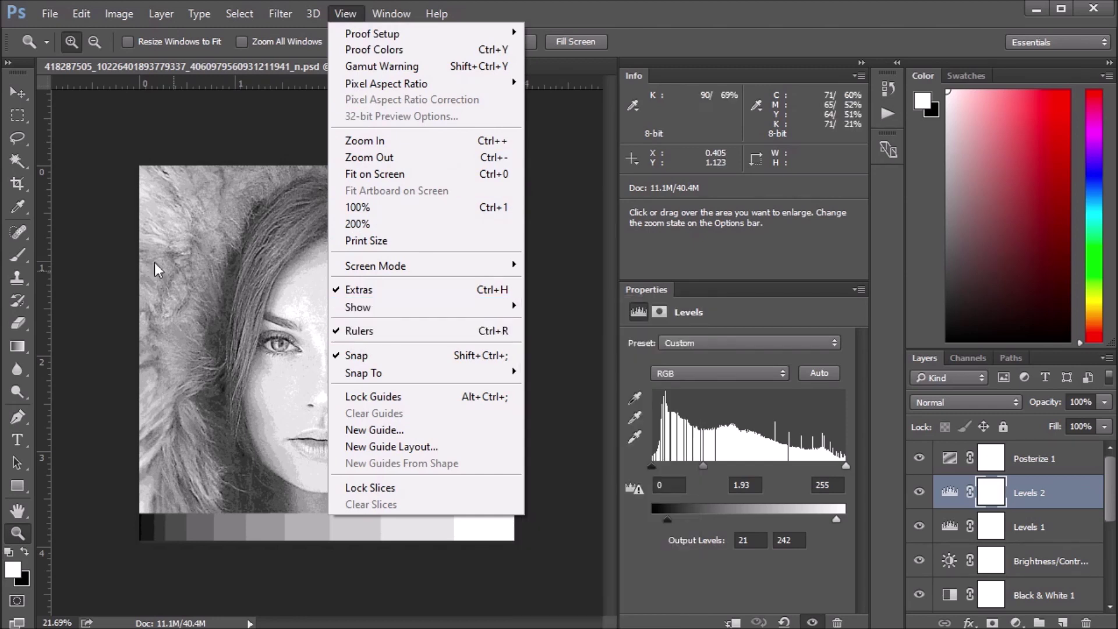
left_click(39, 235)
left_click_drag(45, 223, 327, 229)
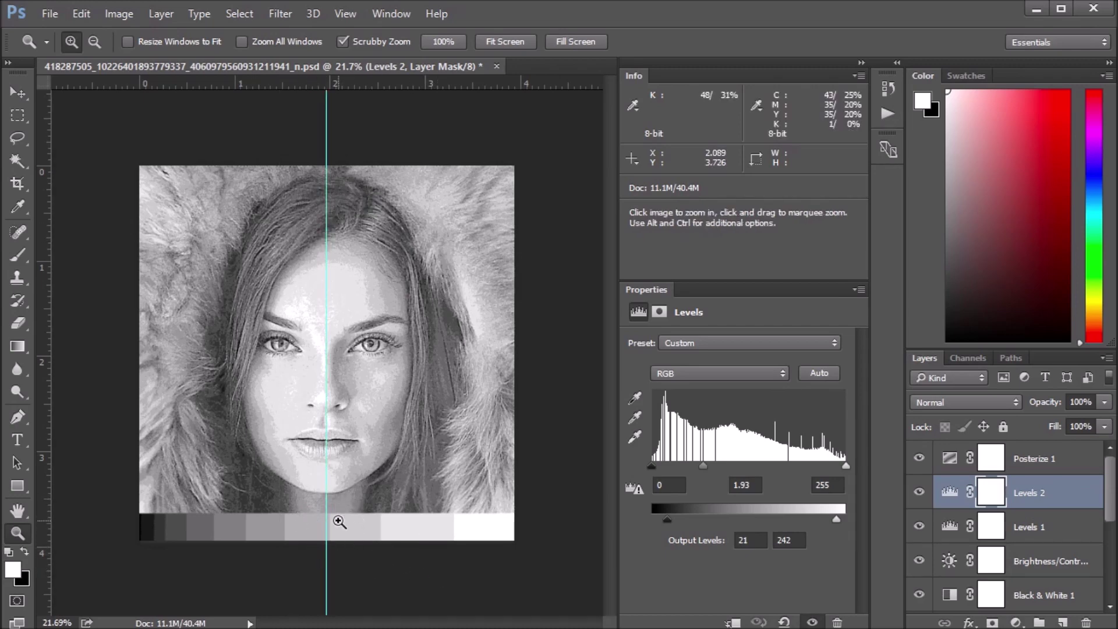
left_click(389, 15)
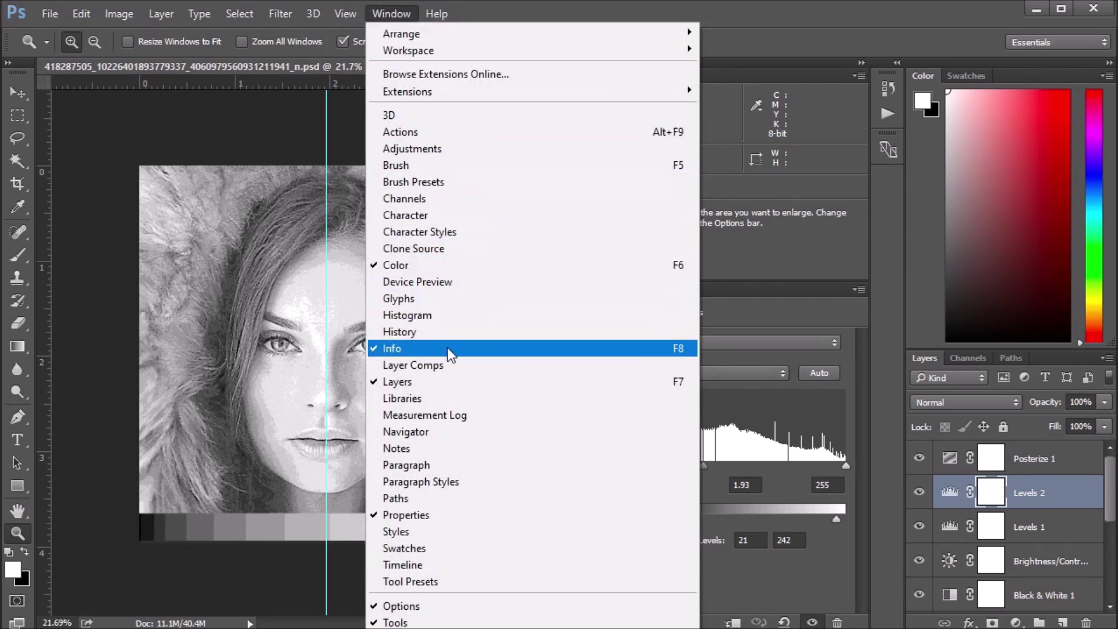
- Switch the Info panel readout to Grayscale and select the Eyedropper tool
left_click(798, 81)
left_click(633, 106)
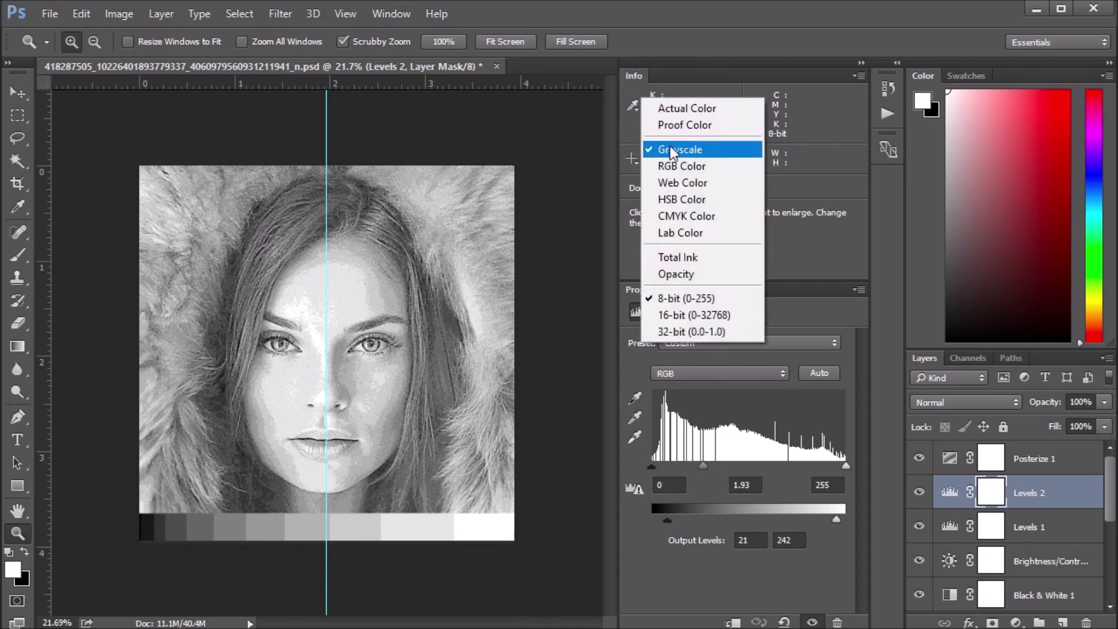
left_click(688, 152)
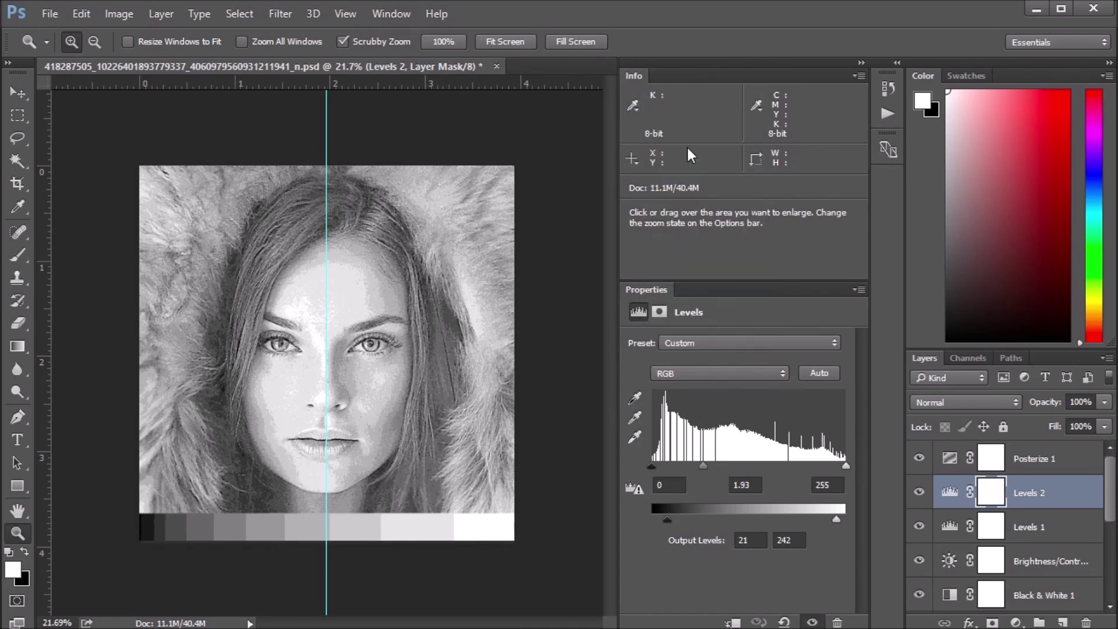
left_click(18, 207)
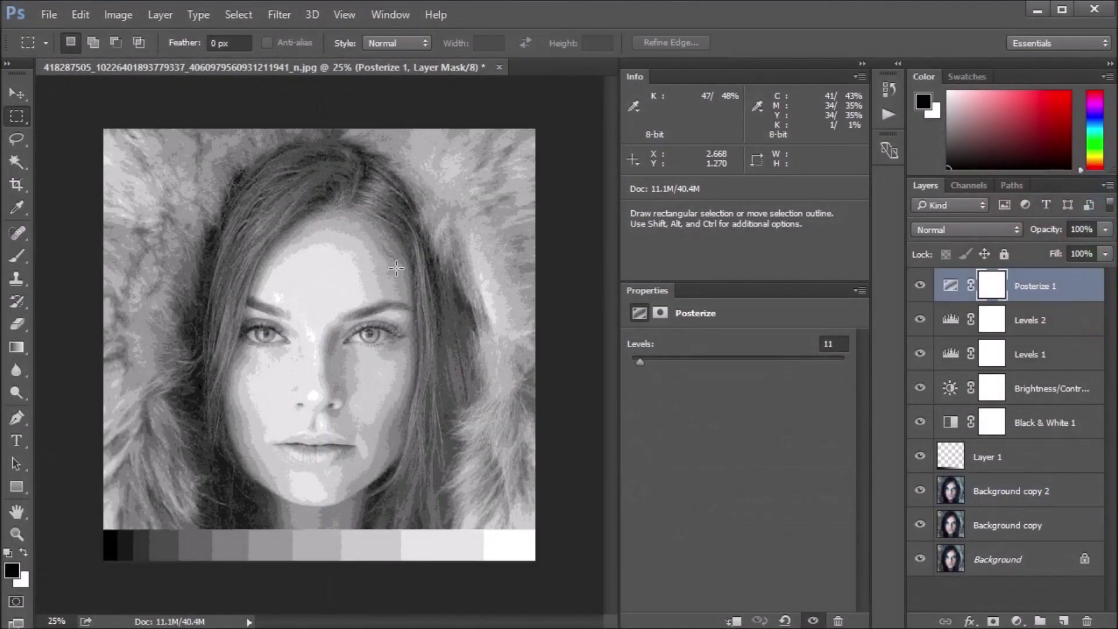
- Select Levels 2 and raise its midtone input value to 1.93
left_click(951, 322)
left_click(748, 486)
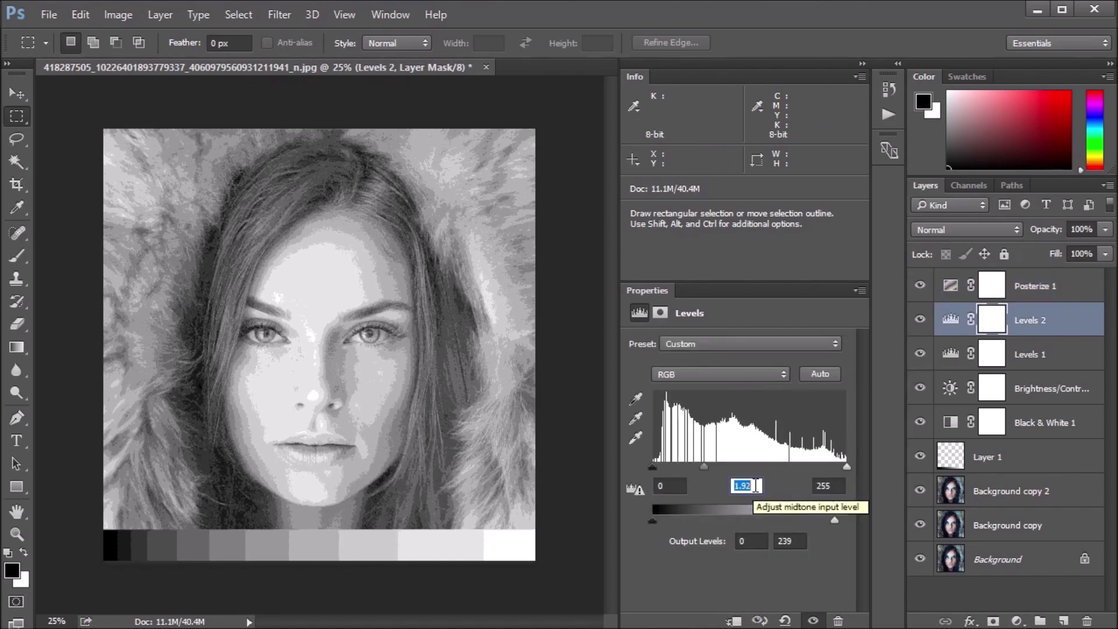
key("Up")
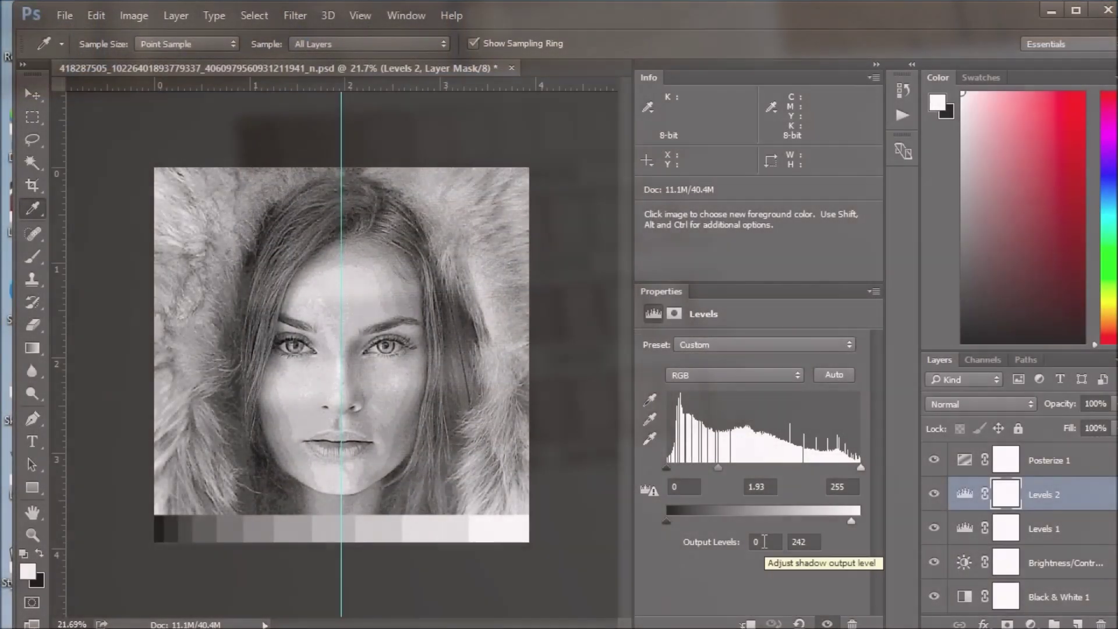
- Raise the Levels 2 black output level through 12, 23 and 32
type("12")
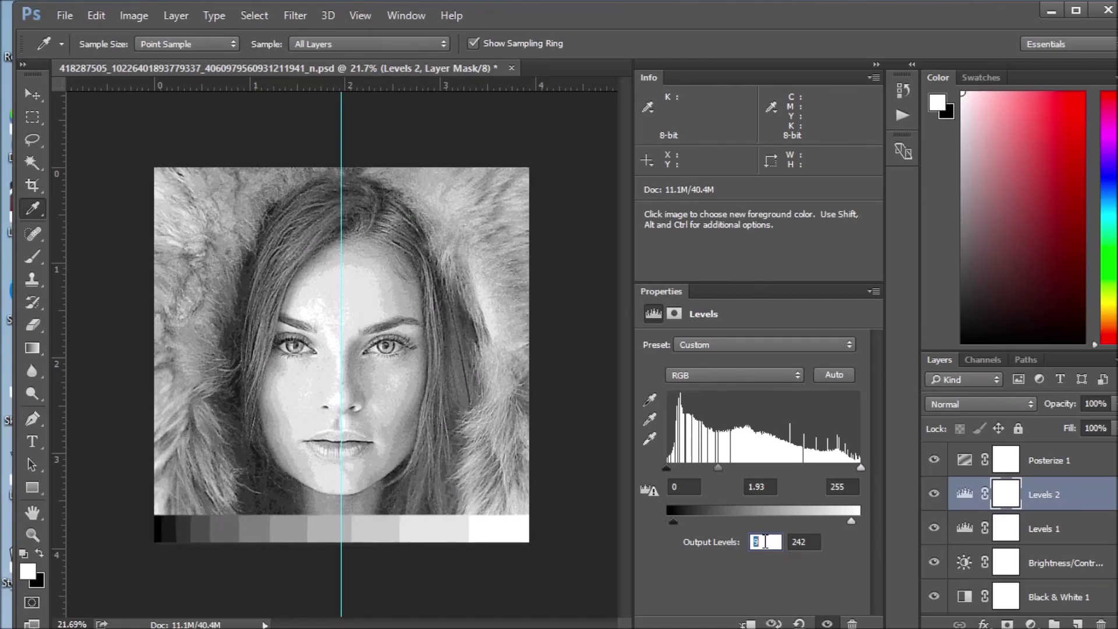
key("Return")
type("23")
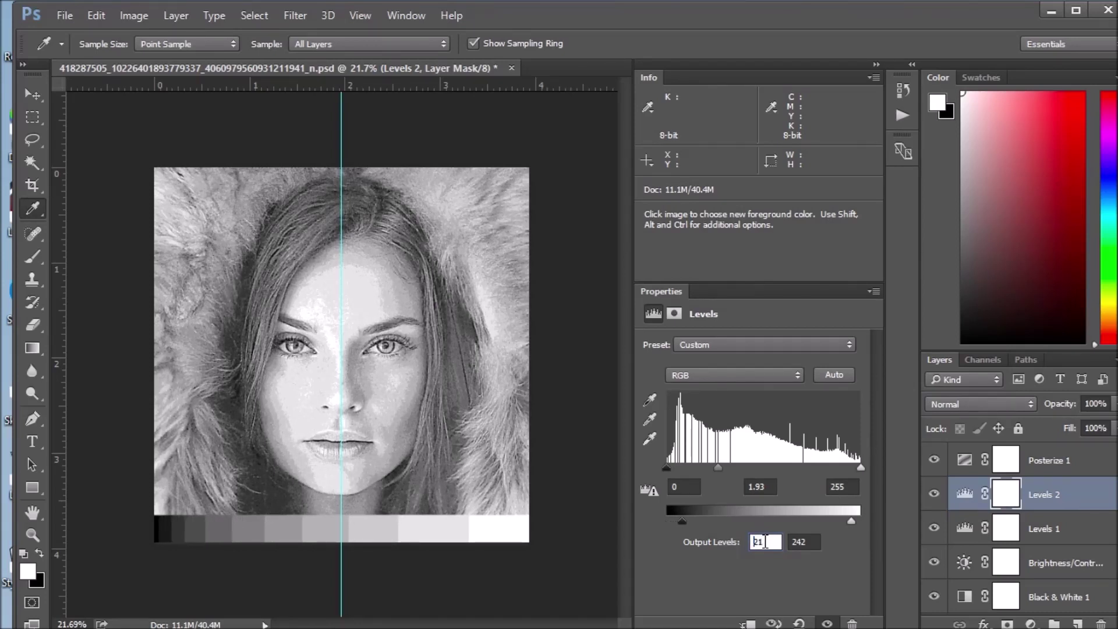
key("Return")
type("32")
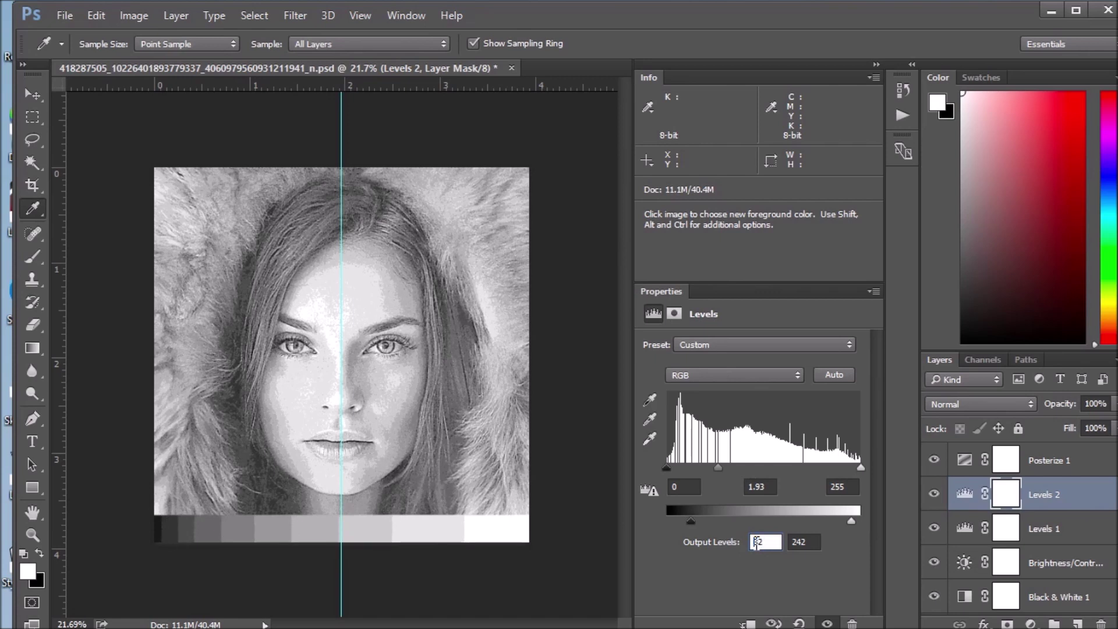
key("Up")
key("Up")
key("Up")
key("Up")
key("Up")
key("Up")
key("Up")
key("Up")
key("Up")
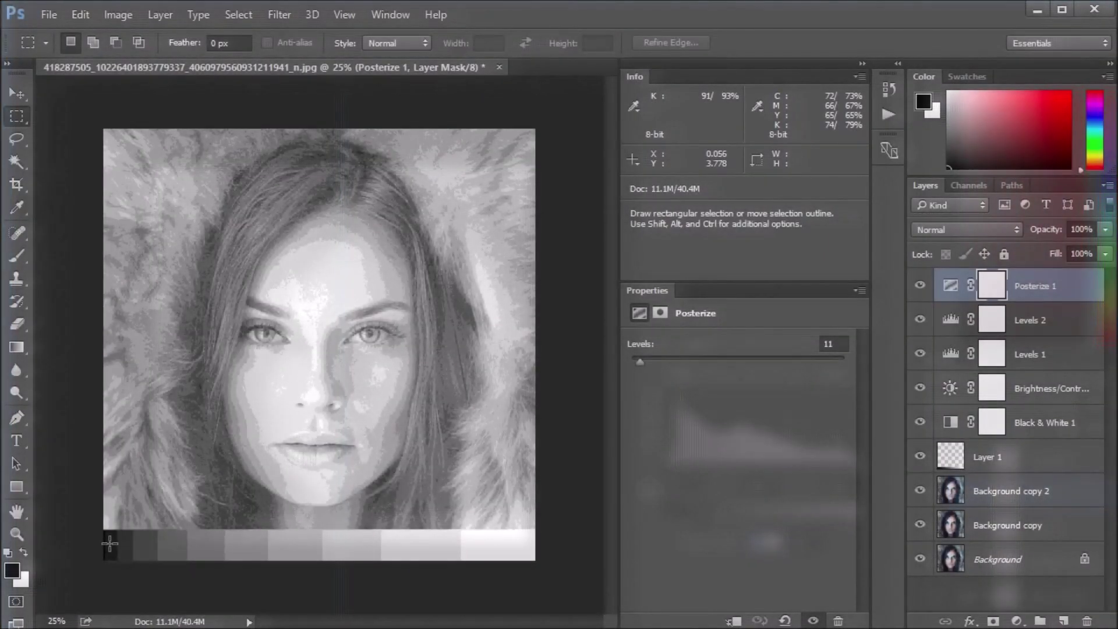
- Hide Layer 1 and Posterize 1, then convert Background copy 2 to a smart object
left_click(920, 457)
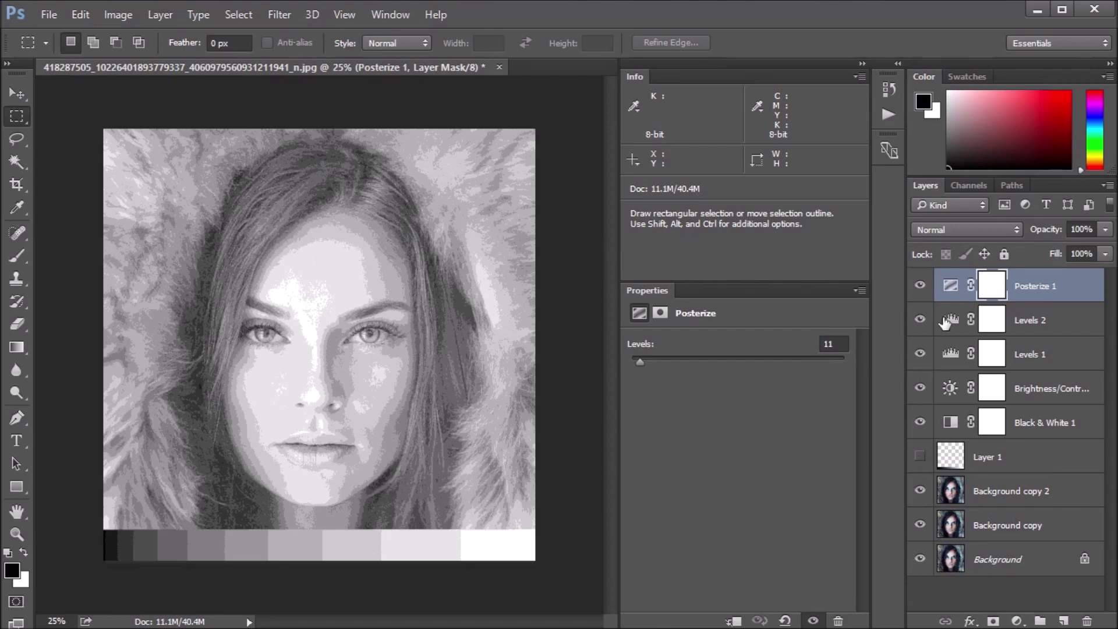
left_click(920, 286)
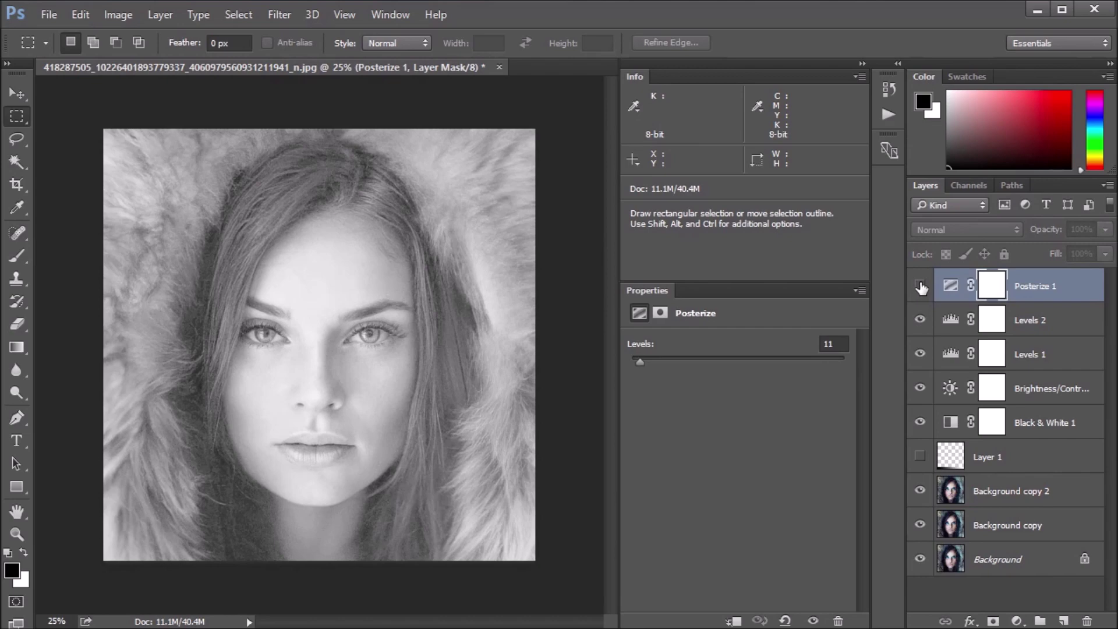
right_click(998, 491)
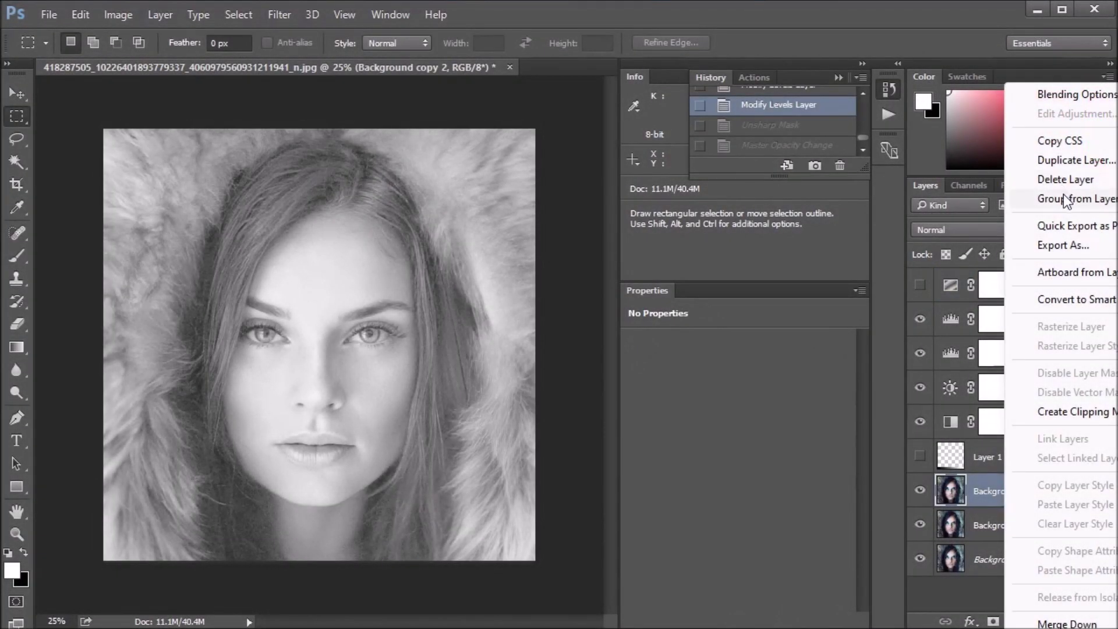
right_click(992, 486)
right_click(992, 486)
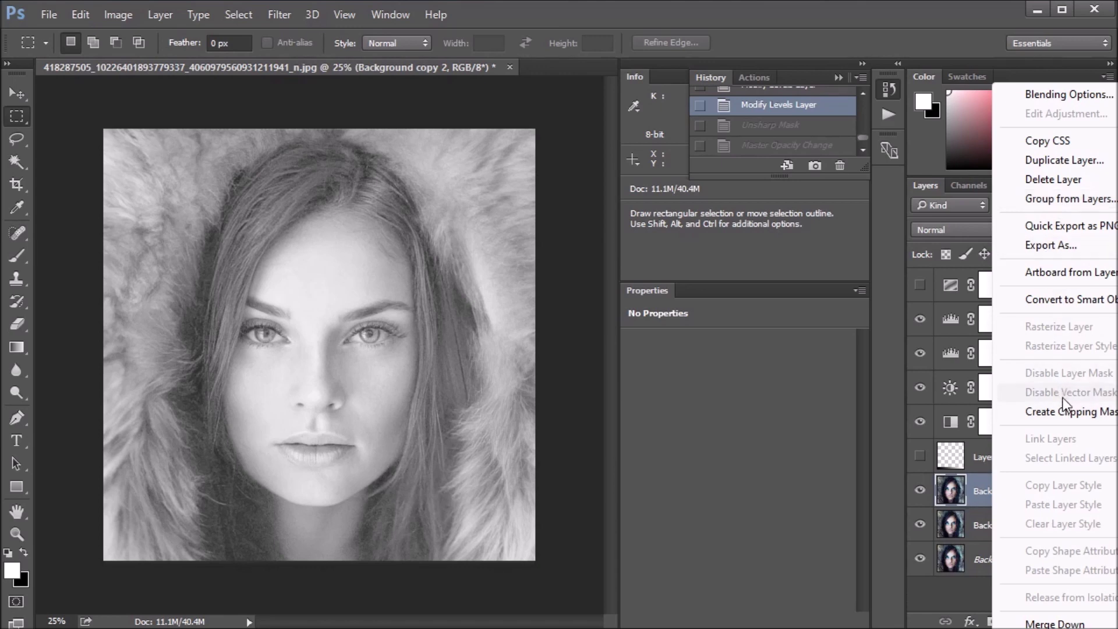
left_click(1062, 310)
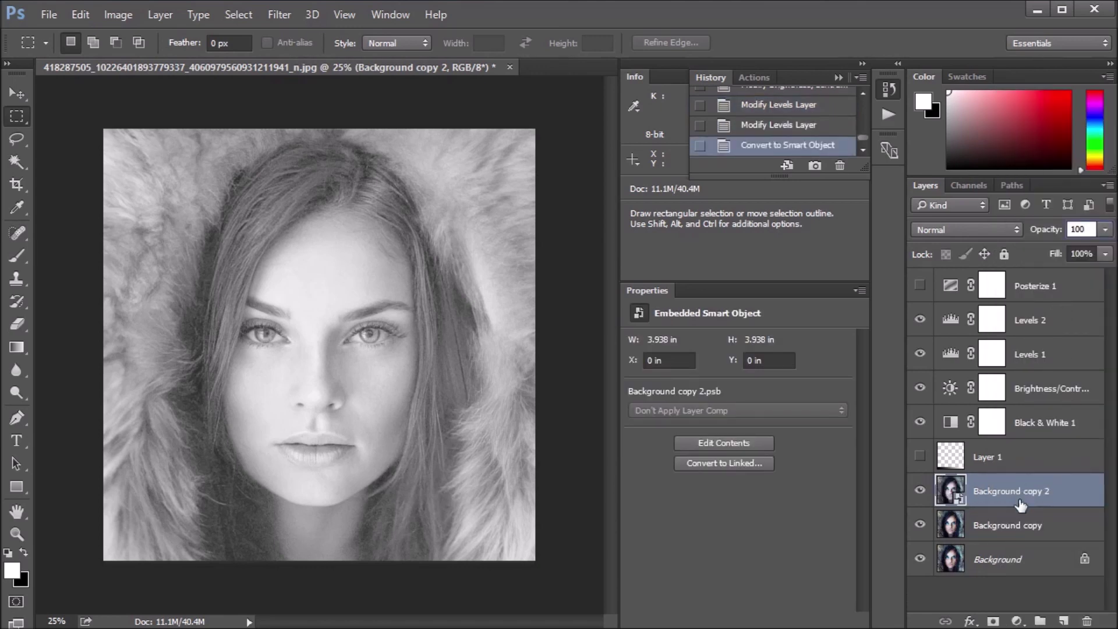
left_click(284, 13)
- Apply Unsharp Mask at Amount 300%, Radius 5 px and Threshold 12 levels
mouse_move(362, 308)
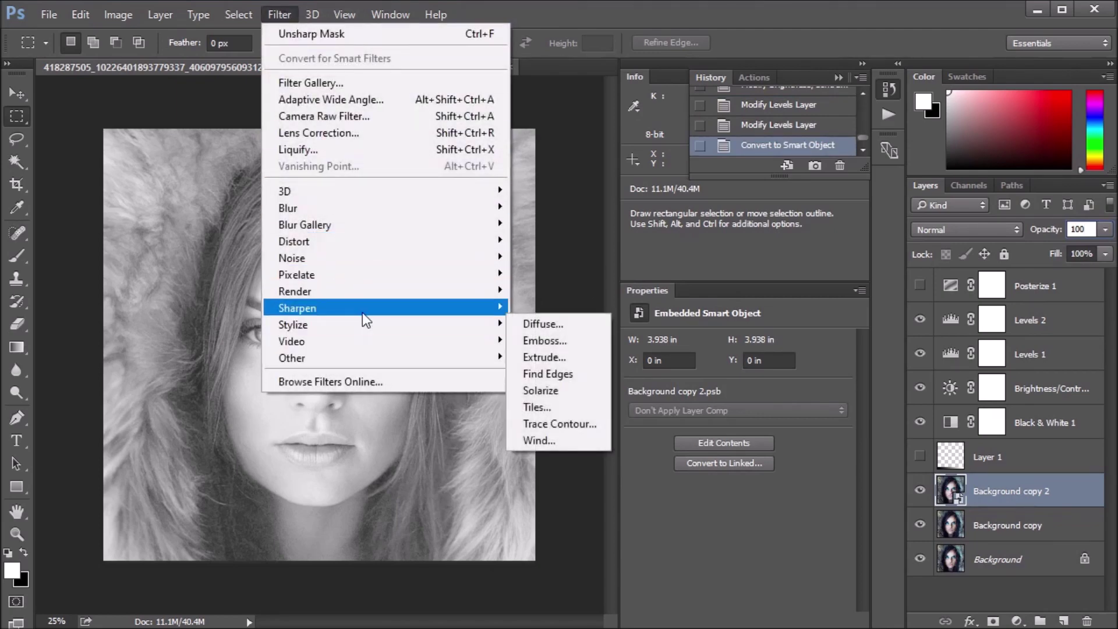
left_click(530, 386)
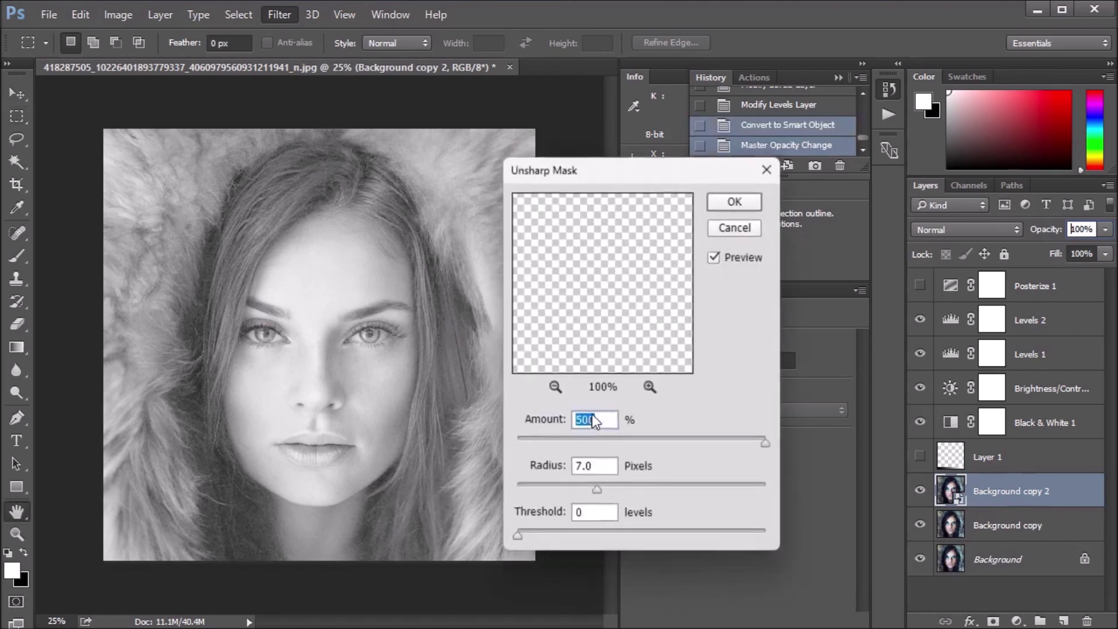
type("300")
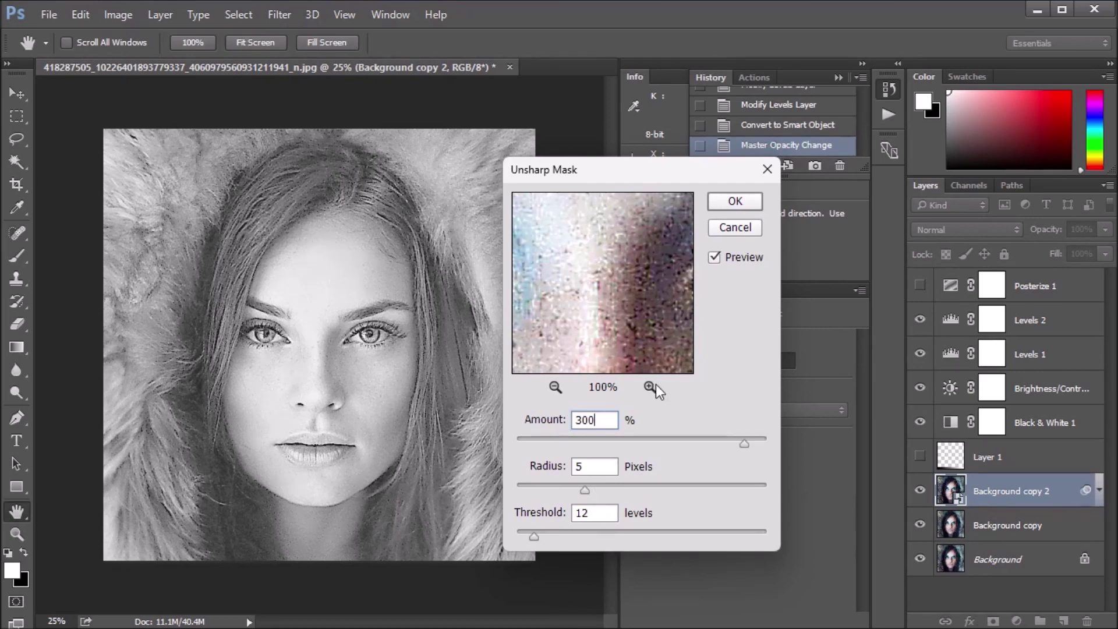
left_click(737, 201)
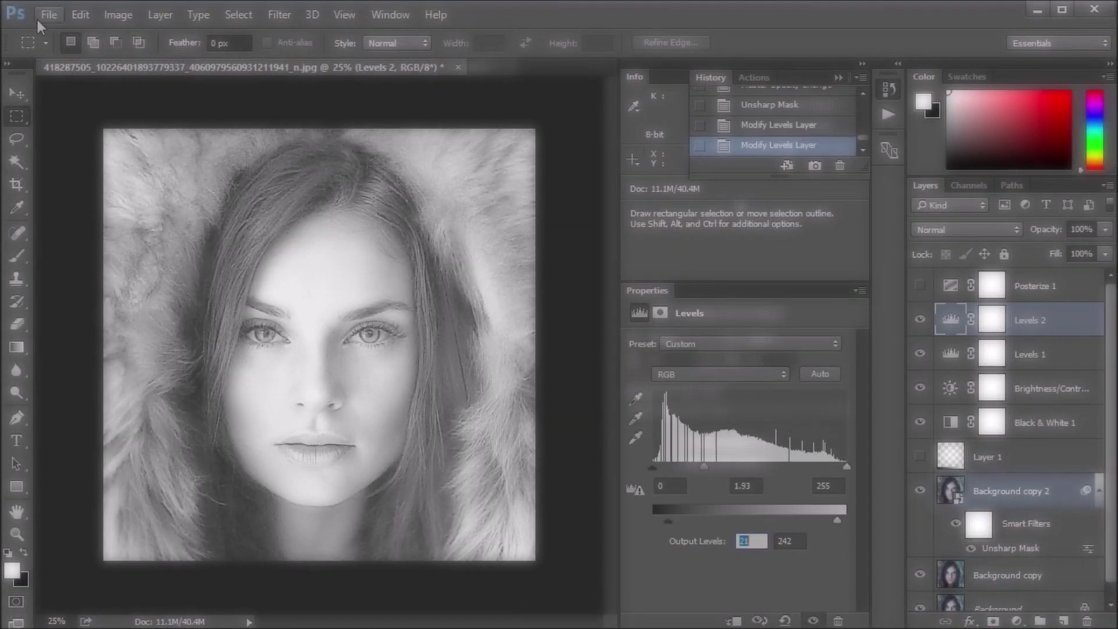
- Open the File menu to reach the Export options
left_click(45, 15)
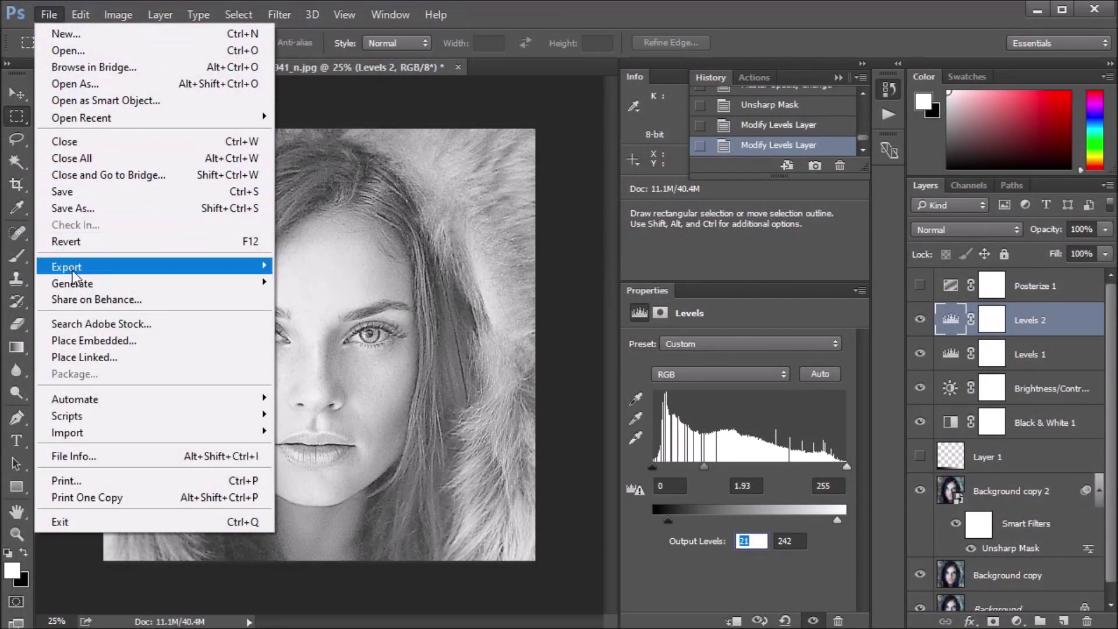